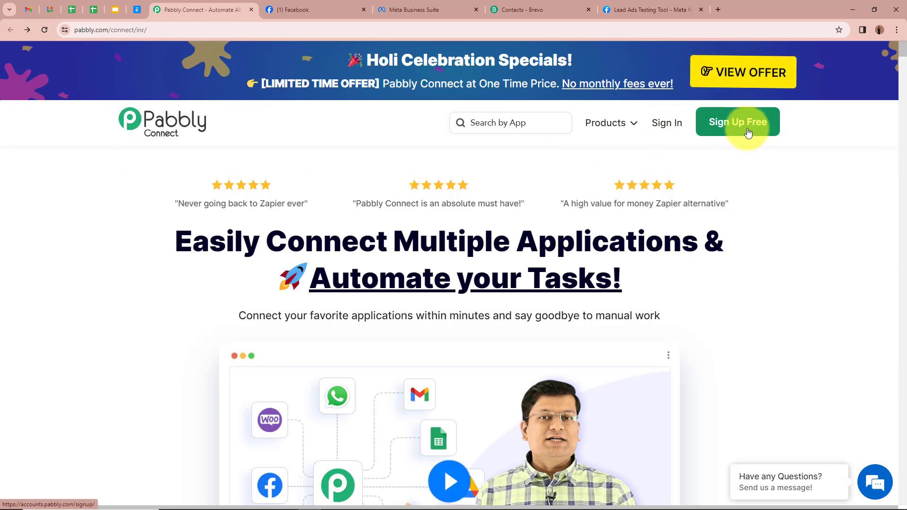
Step: Sign in to Pabbly and launch Pabbly Connect from the All Pabbly Apps page
left_click(667, 123)
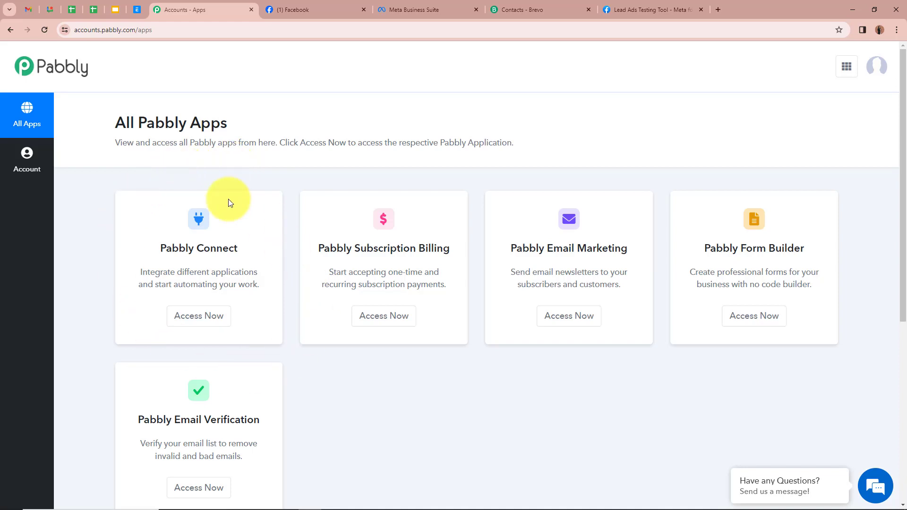
left_click(217, 316)
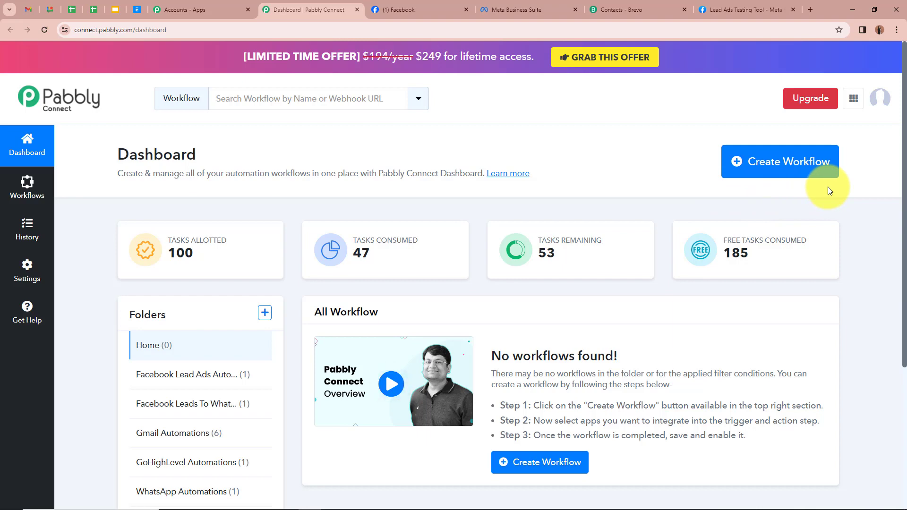
Step: Start a new workflow named 'Add Facebook Lead Ads Leads to Brevo as Contacts'
left_click(802, 160)
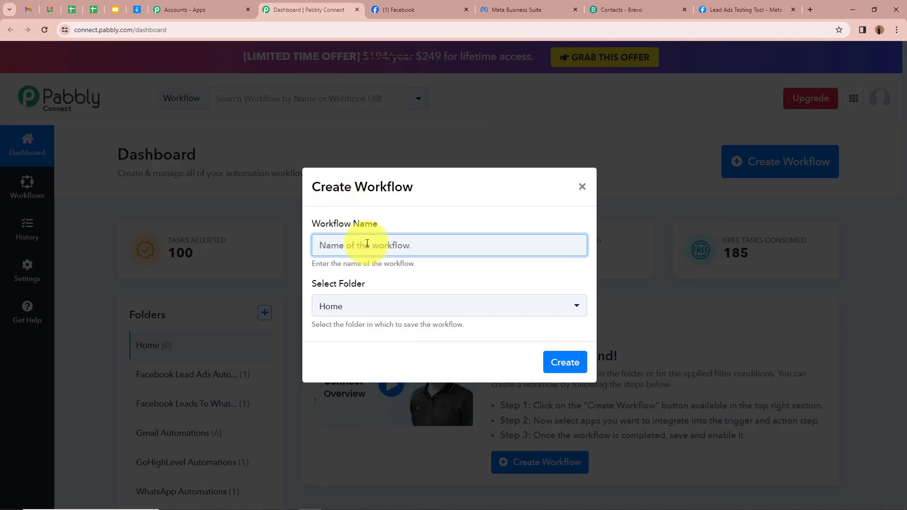
type("Add Facebook Lead Ads Leads to Brevo as Contacts")
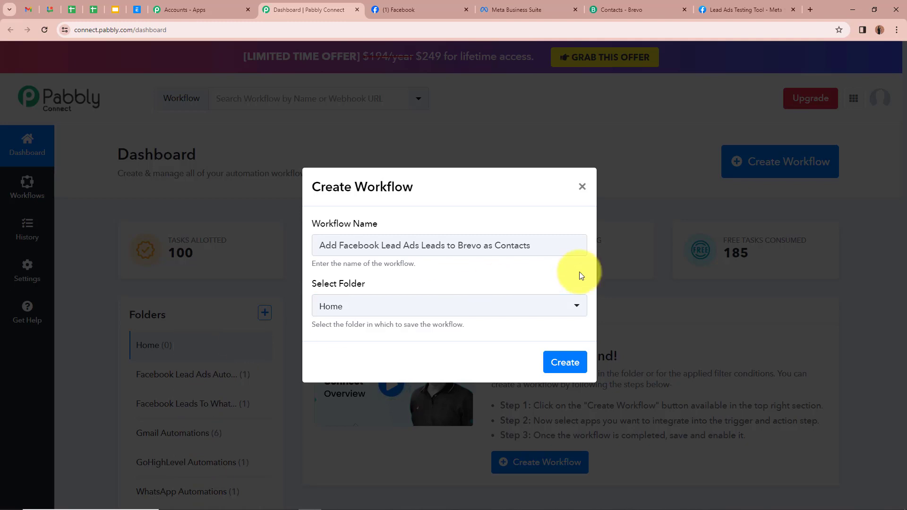
triple_click(478, 245)
left_click(481, 271)
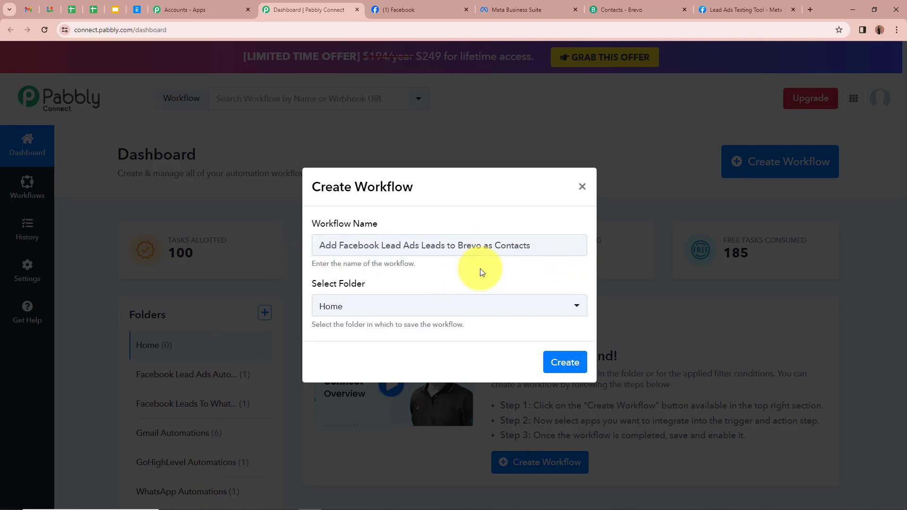
Step: Put the workflow in the Facebook Lead Ads Automations folder and create it
left_click(575, 308)
scroll(462, 386, "down", 2)
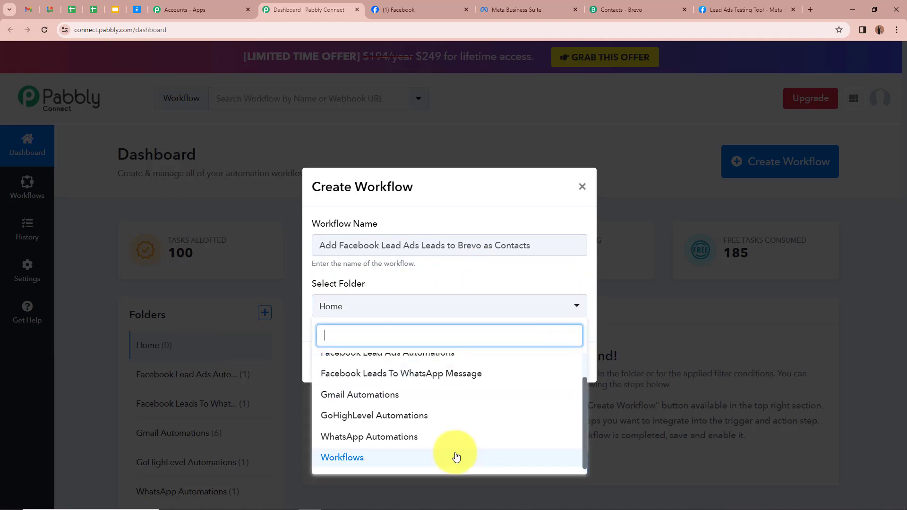
scroll(449, 378, "up", 2)
scroll(401, 377, "down", 2)
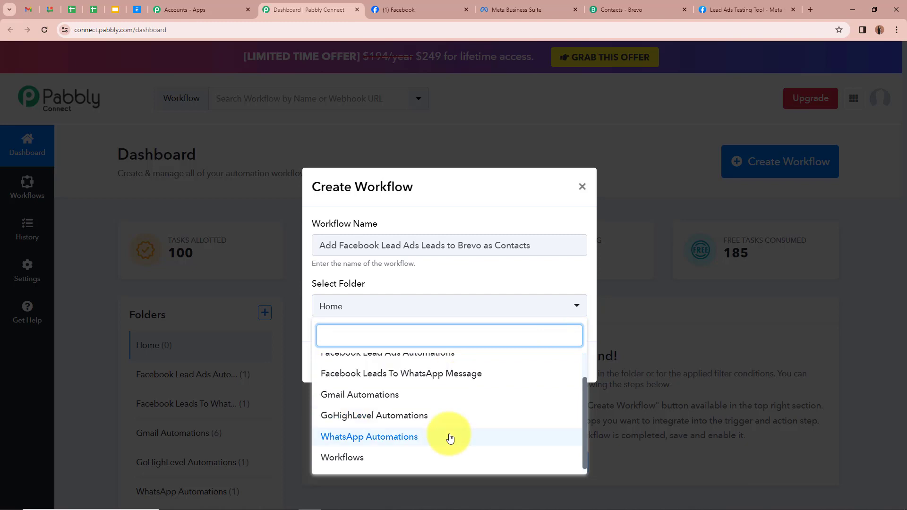
scroll(448, 437, "up", 2)
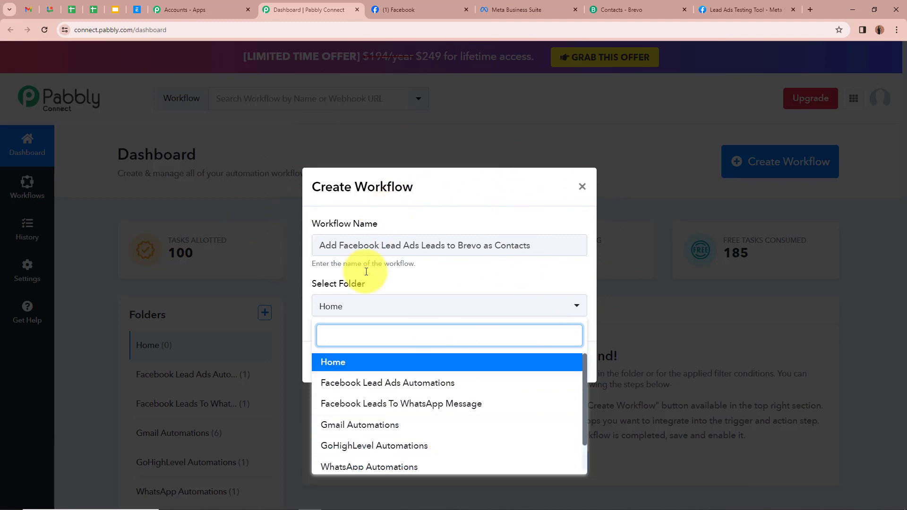
left_click(354, 384)
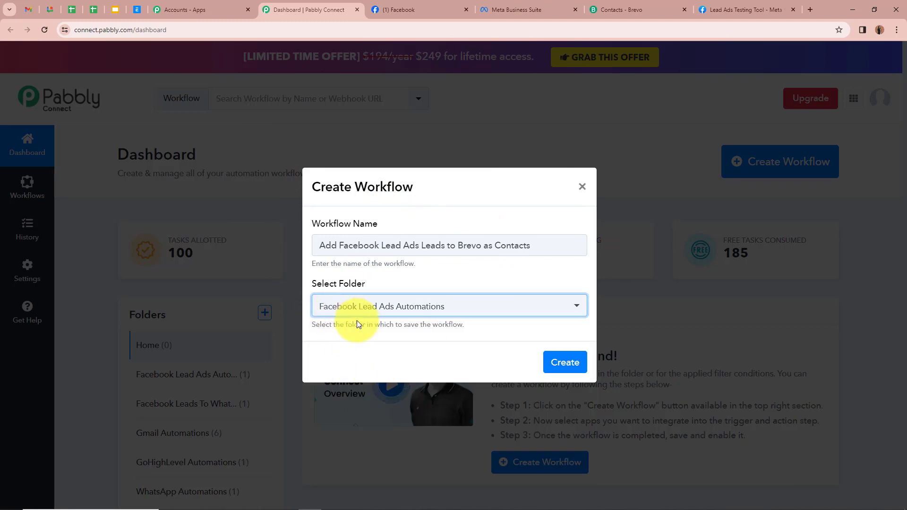
left_click(433, 330)
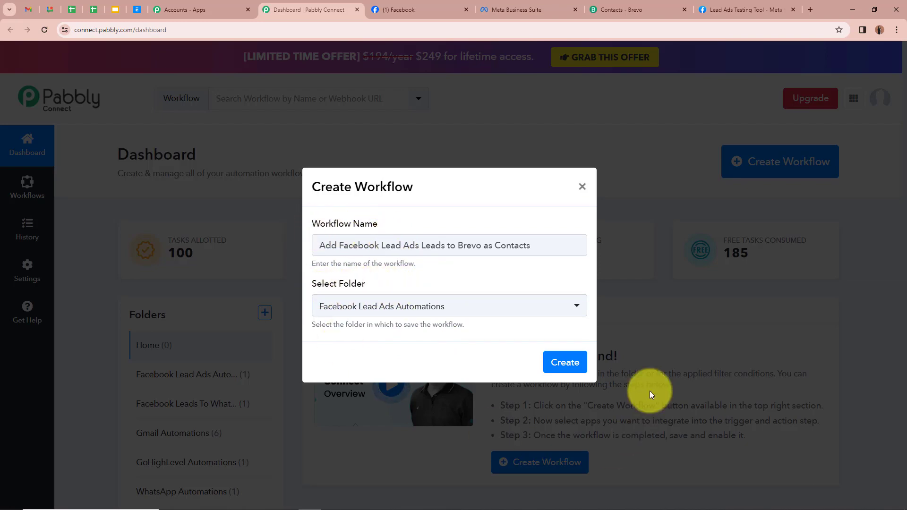
left_click(565, 362)
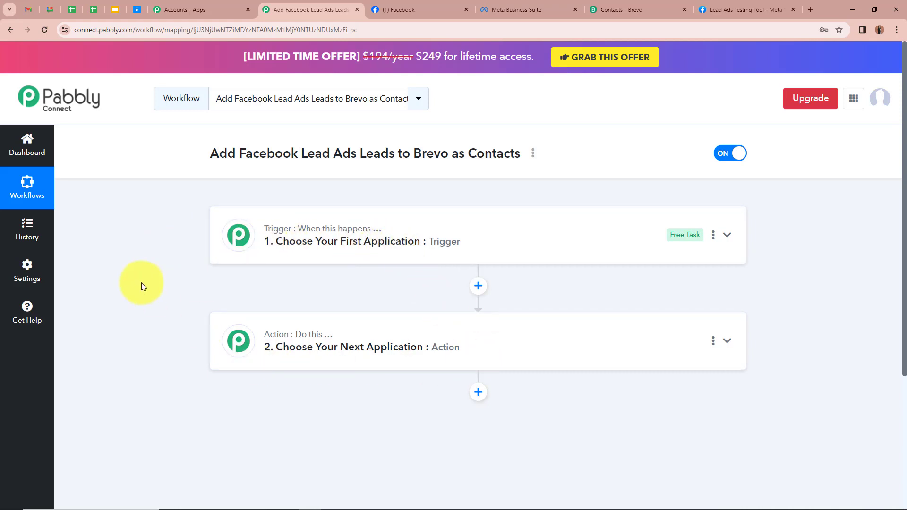
Step: Search 'Face' and set the trigger to Facebook Lead Ads with event New Lead (Instant)
left_click(726, 236)
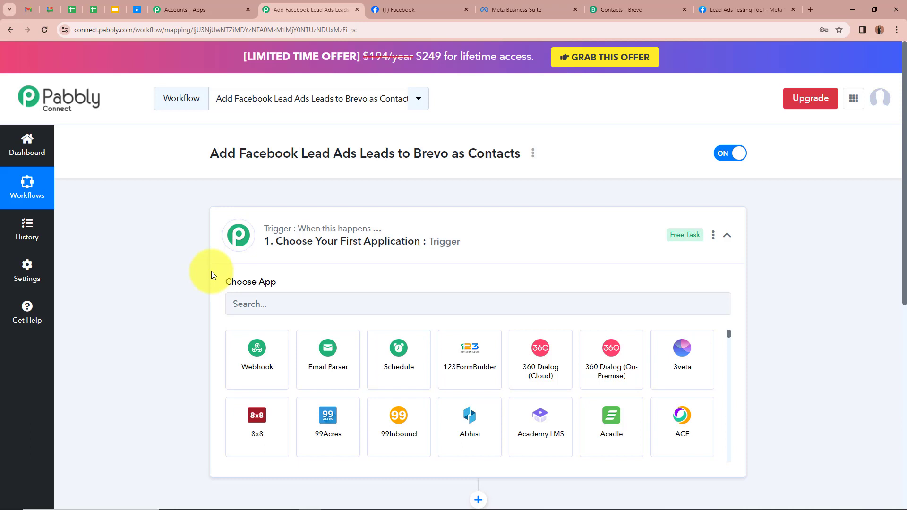
left_click(278, 312)
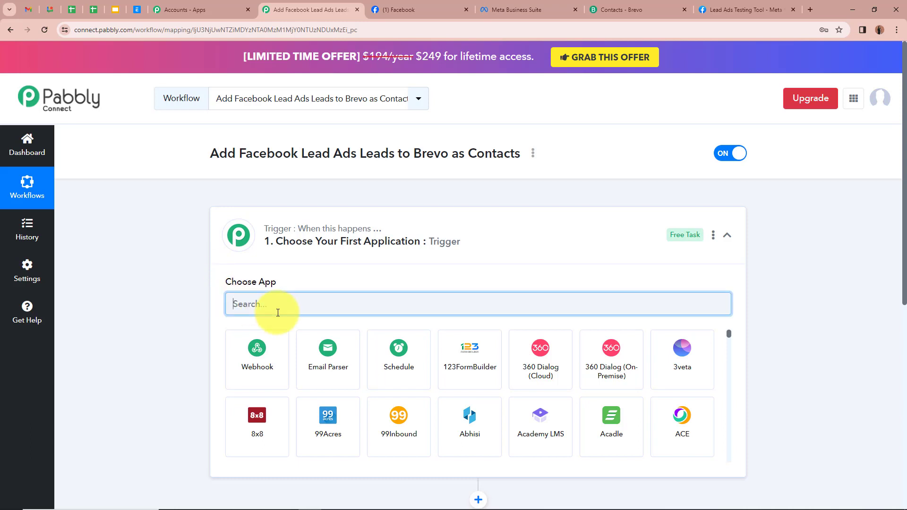
type("Face")
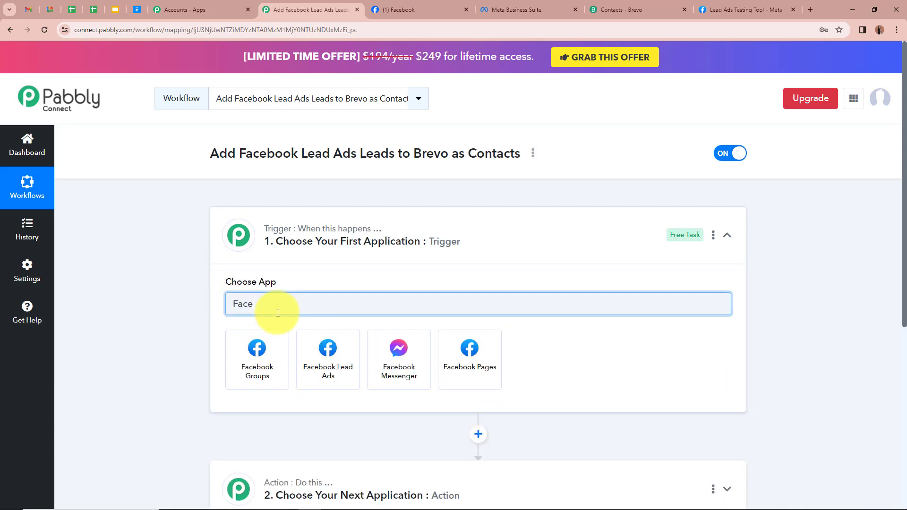
left_click(350, 374)
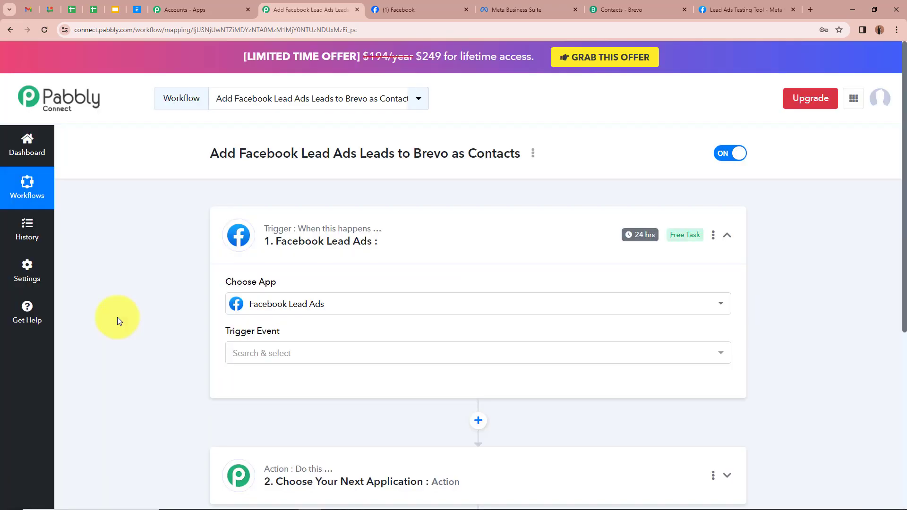
left_click(319, 365)
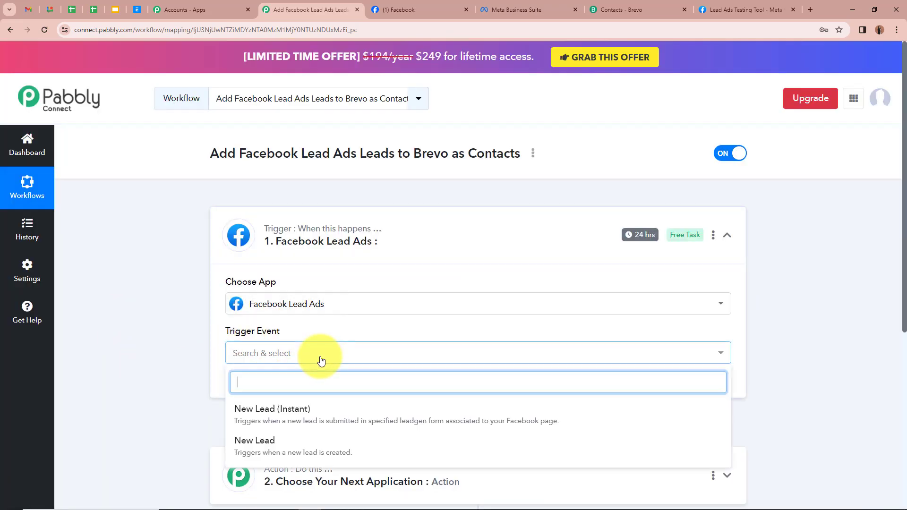
left_click(307, 419)
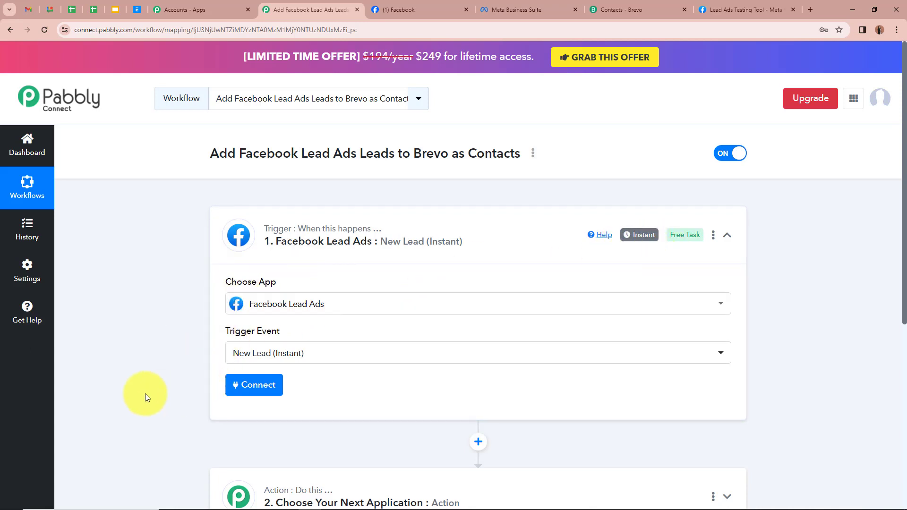
scroll(145, 393, "down", 1)
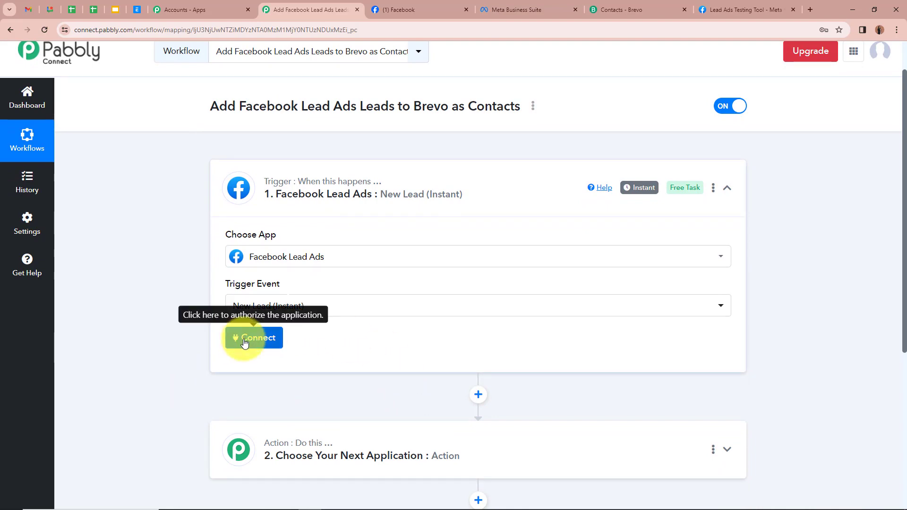
Step: Add and authorize a new Facebook Lead Ads connection, then dismiss the success message
left_click(244, 342)
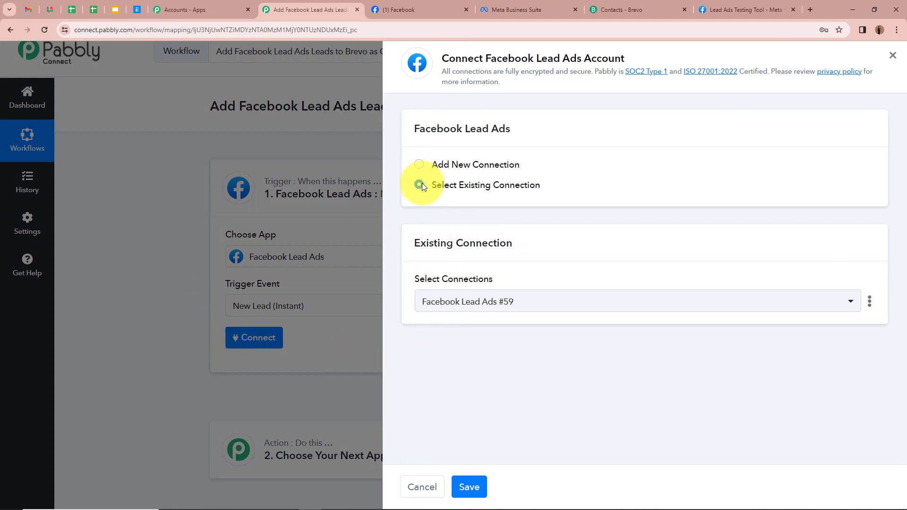
left_click(420, 164)
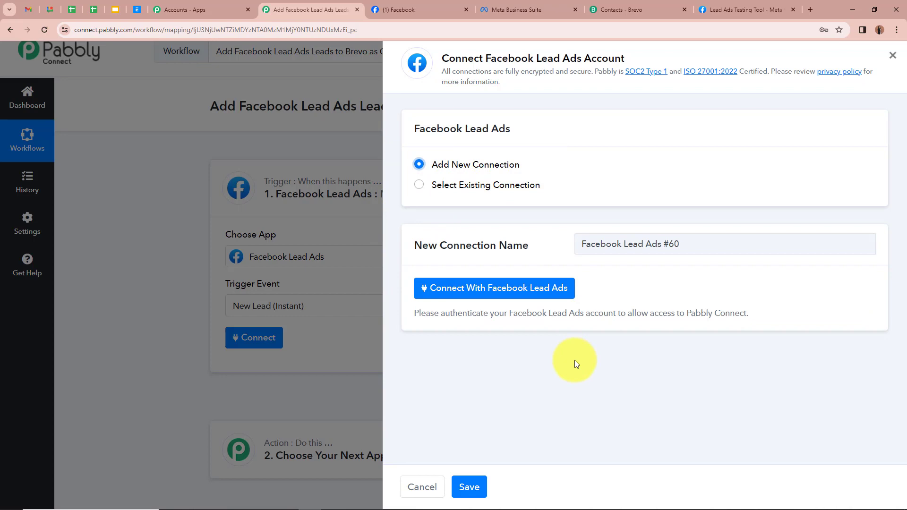
left_click(471, 292)
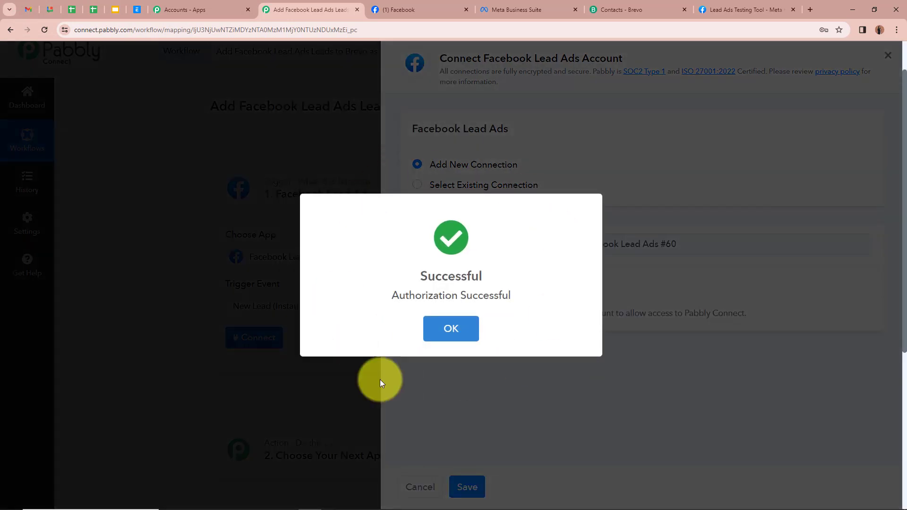
left_click(381, 383)
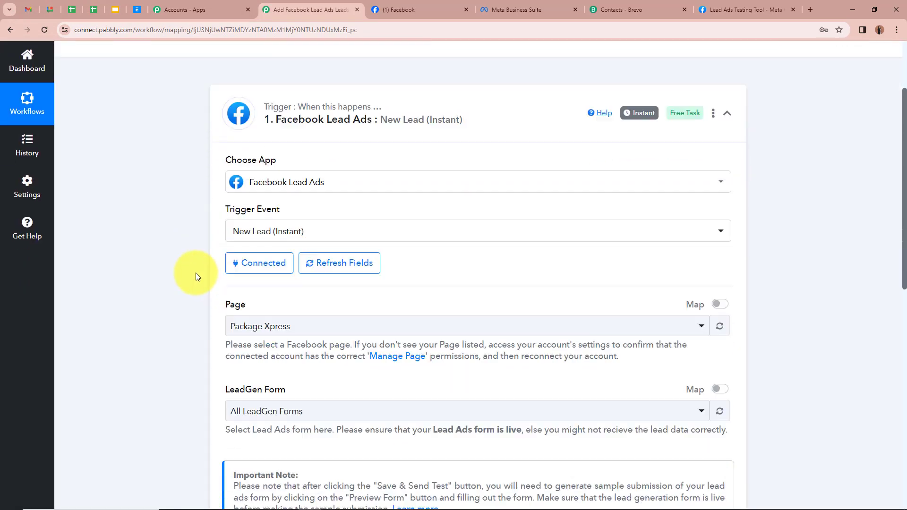
Step: Check the page name in Meta Business Suite and choose the InnovaTect page for the trigger
scroll(196, 273, "down", 2)
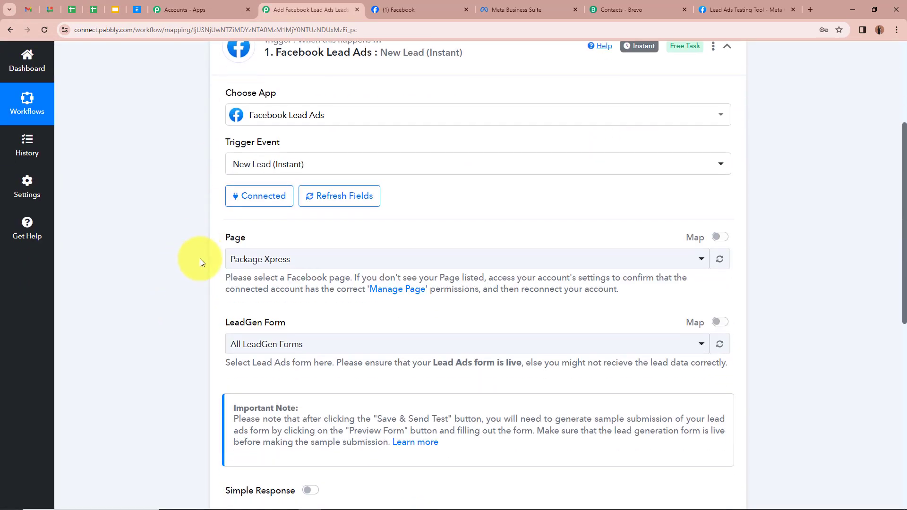
left_click(399, 10)
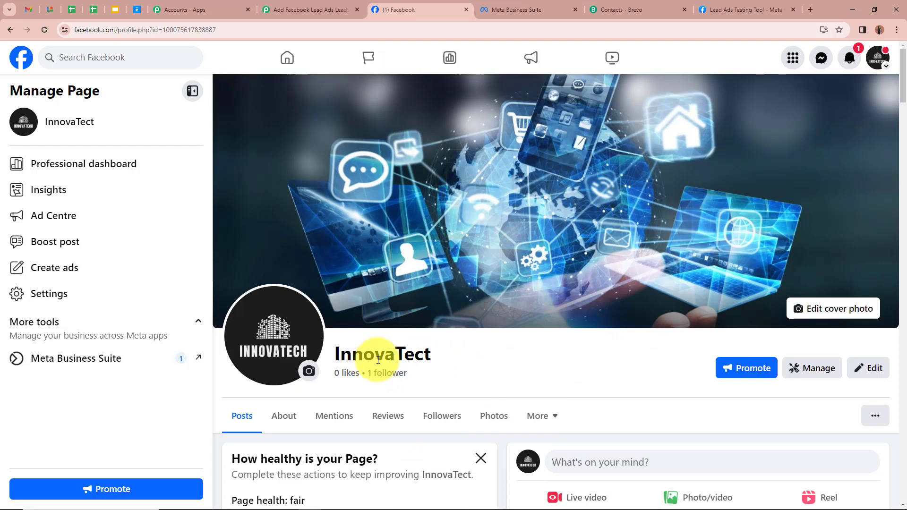
left_click(298, 9)
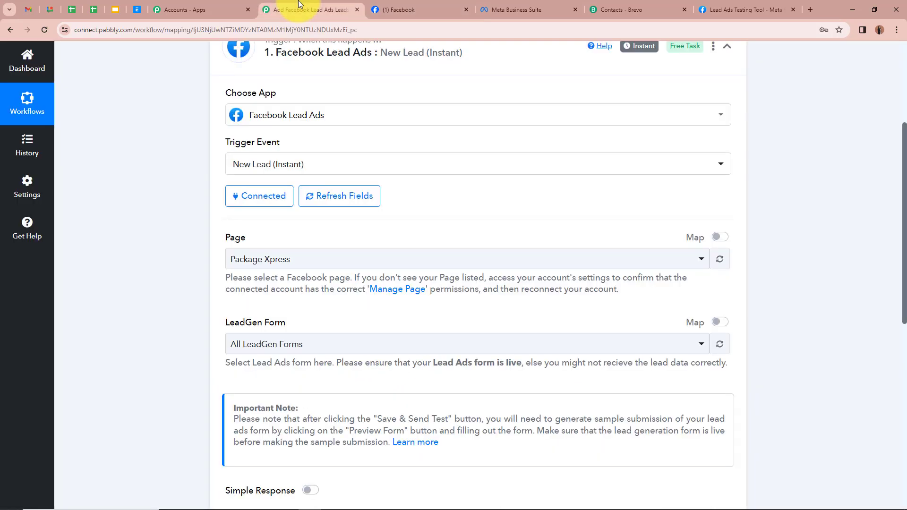
left_click(264, 258)
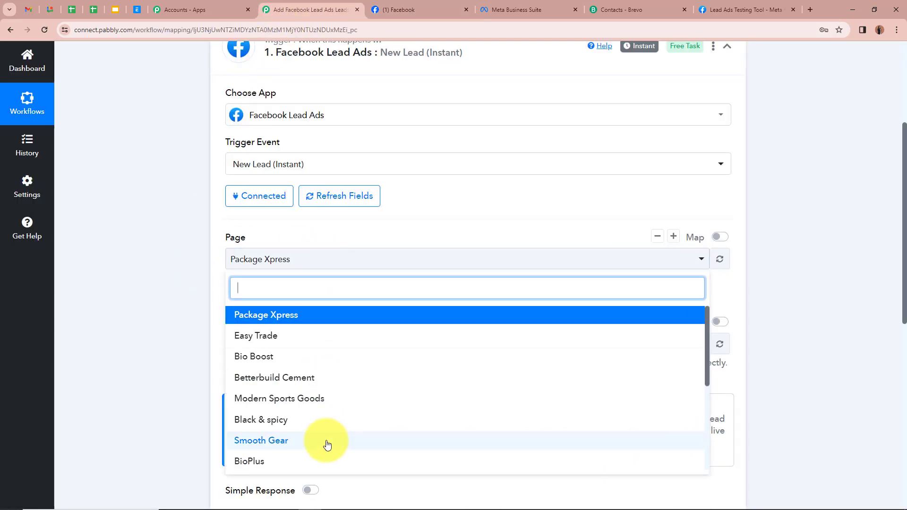
scroll(324, 444, "down", 4)
left_click(302, 464)
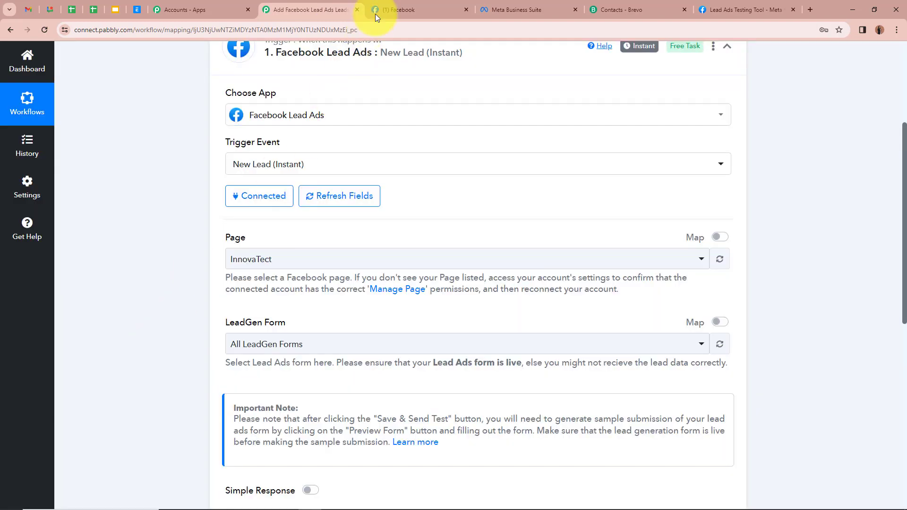
left_click(375, 14)
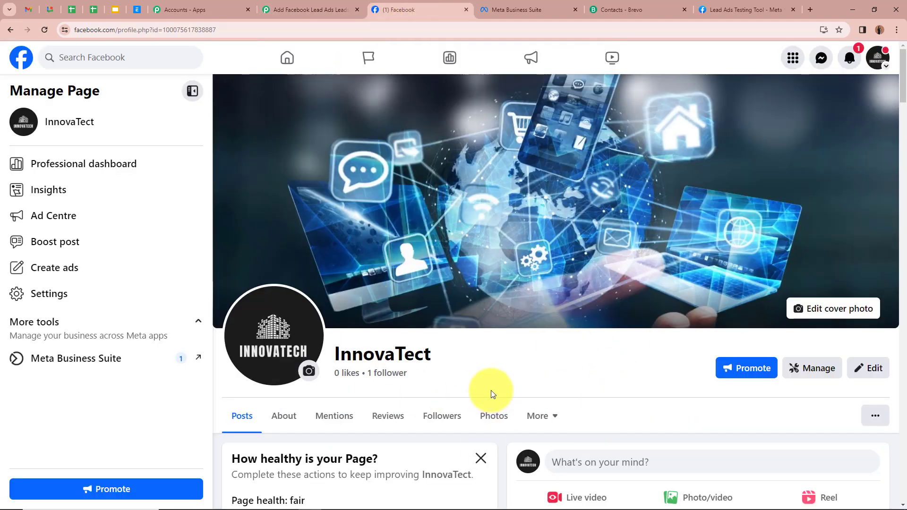
left_click(290, 10)
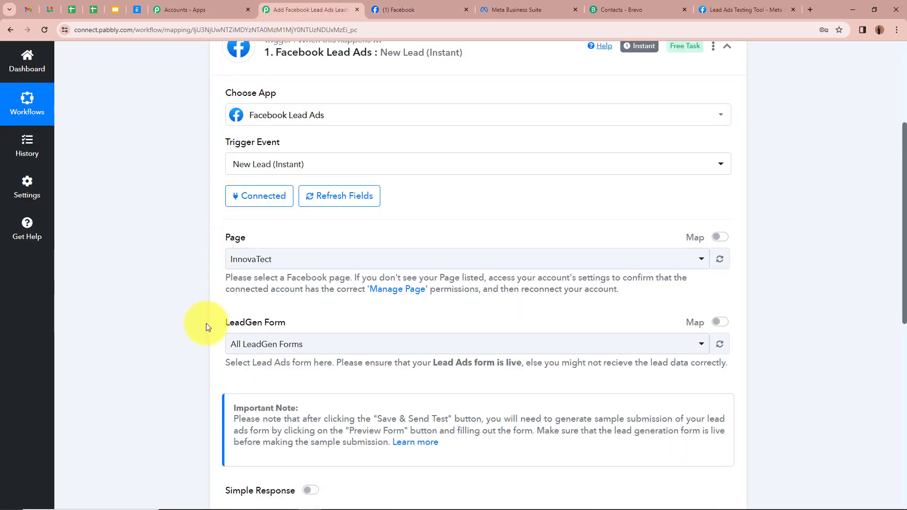
Step: After checking the forms list, choose Lead Ads Form as the LeadGen form
left_click(516, 14)
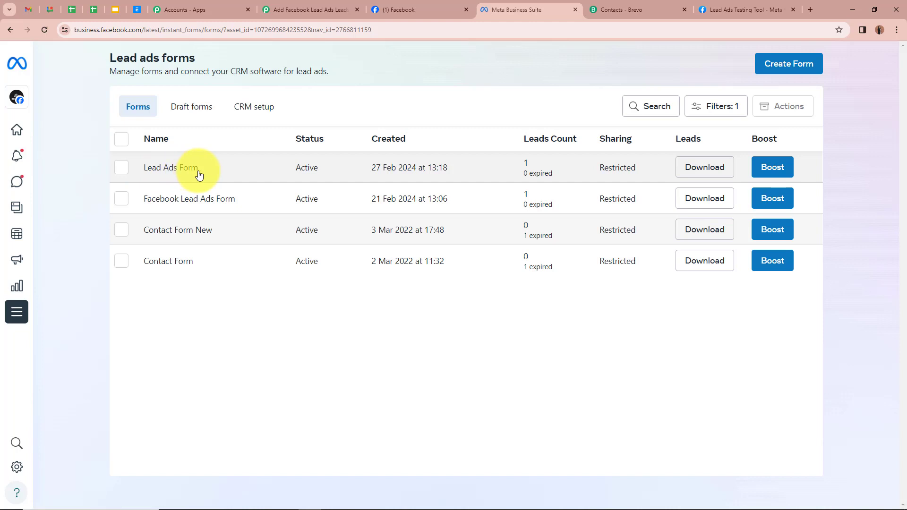
left_click(321, 9)
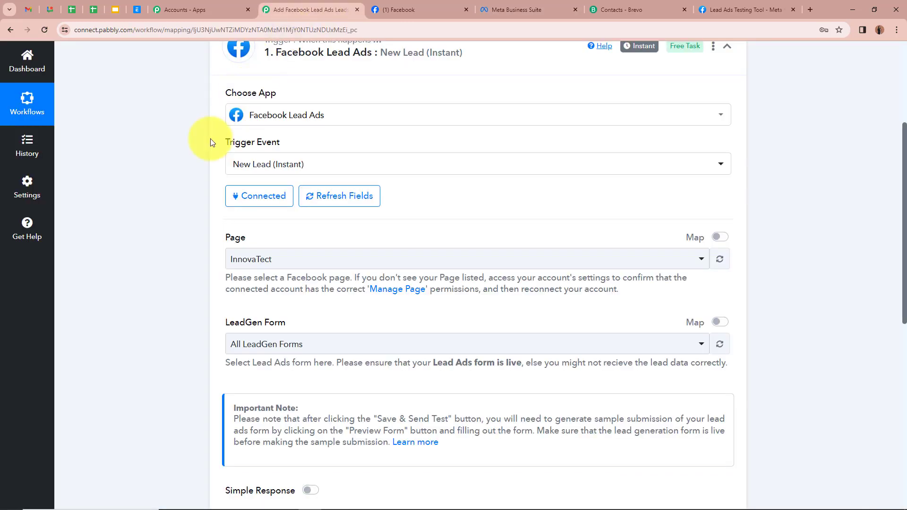
left_click(310, 344)
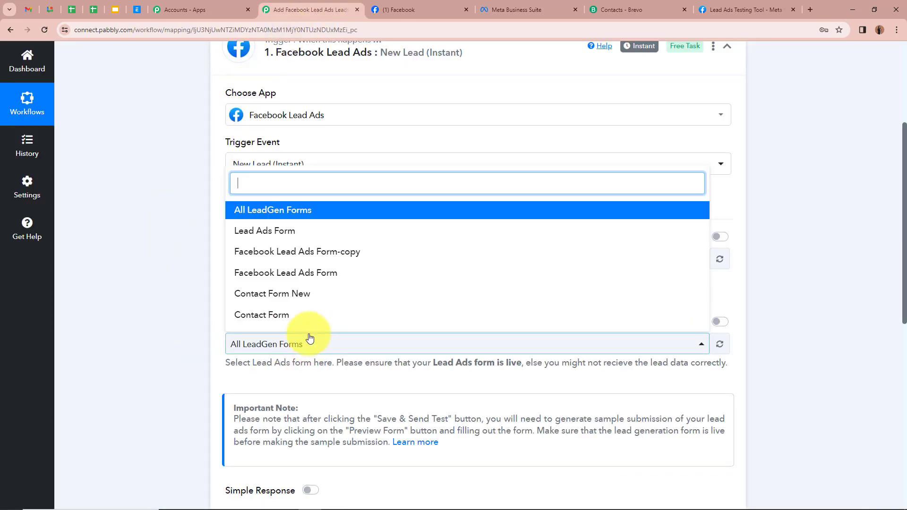
left_click(334, 234)
left_click(163, 249)
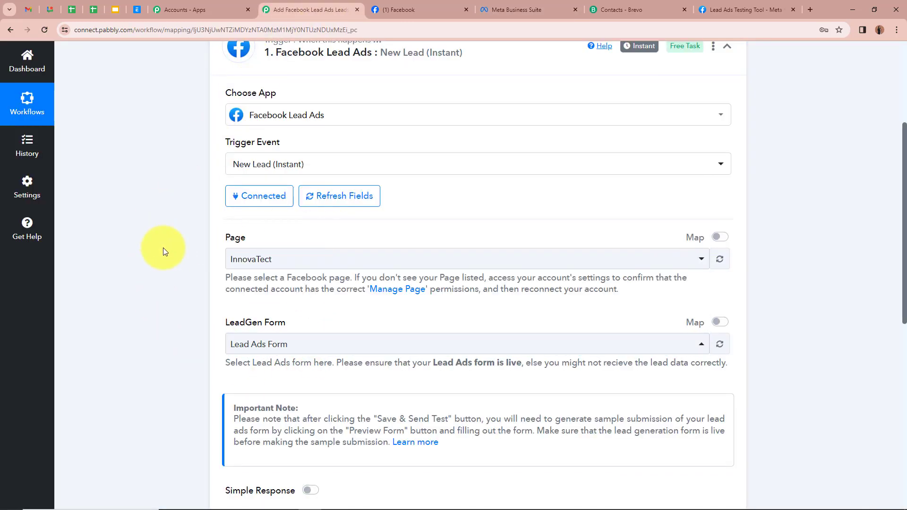
scroll(157, 306, "down", 2)
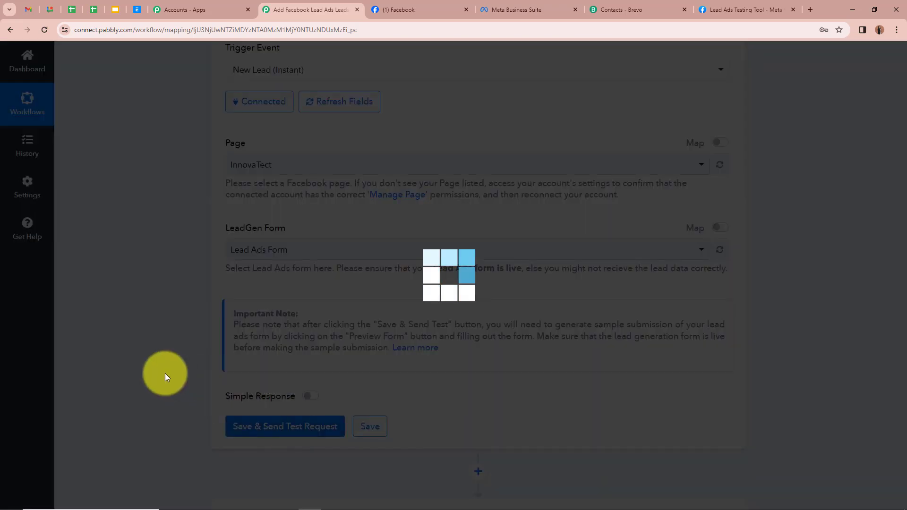
Step: With the trigger waiting for a webhook, bring up Meta's Lead Ads Testing Tool tab
scroll(166, 373, "down", 2)
scroll(166, 377, "down", 1)
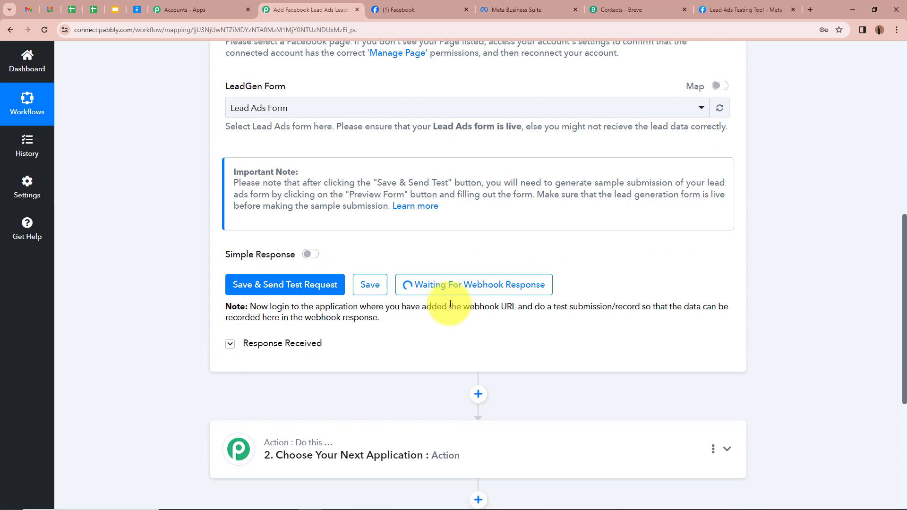
scroll(650, 333, "up", 2)
scroll(648, 333, "up", 8)
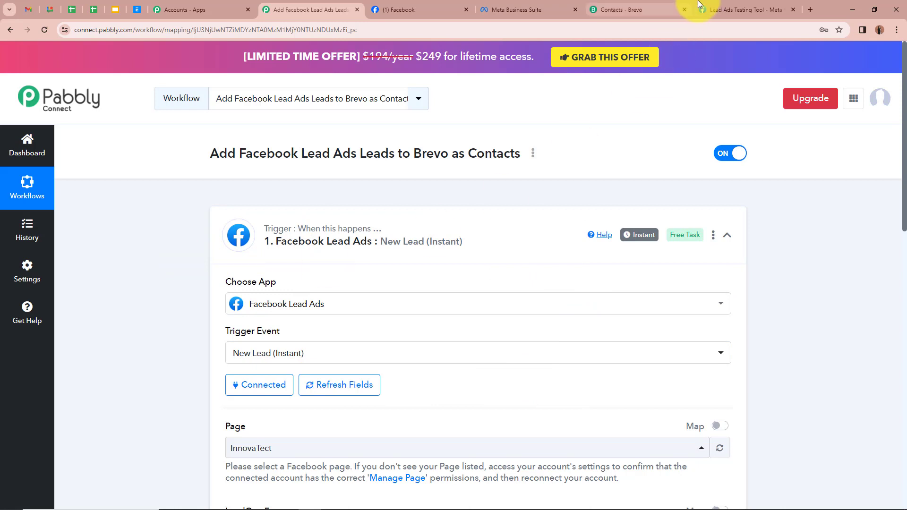
left_click(736, 9)
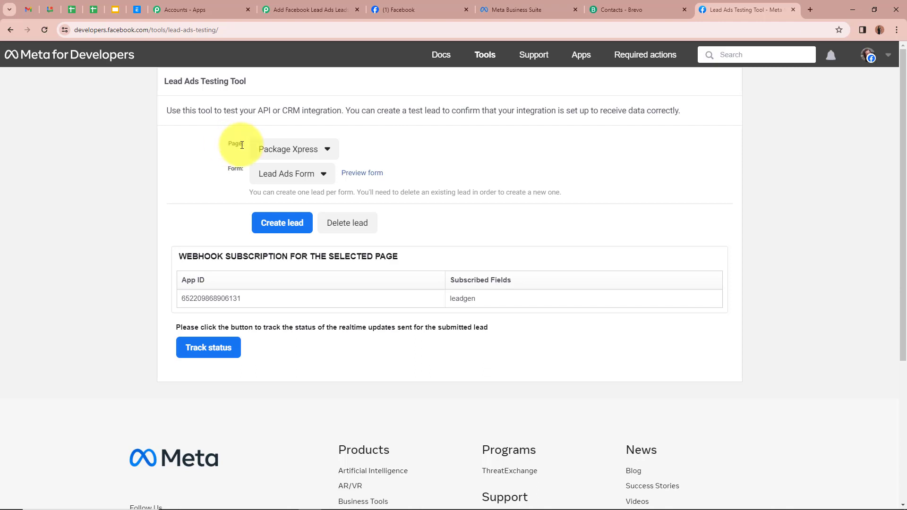
Step: Select the InnovaTect page and Lead Ads Form, then preview the form
left_click(295, 149)
left_click(304, 466)
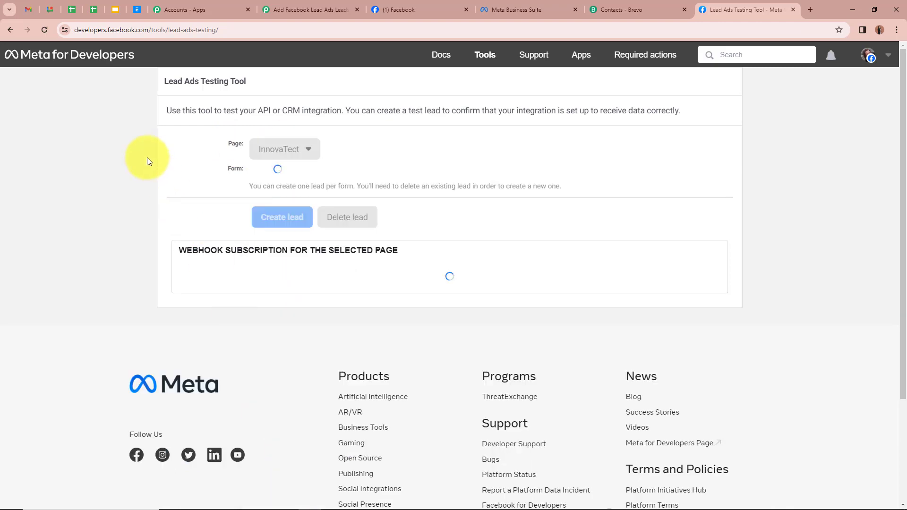
left_click(310, 175)
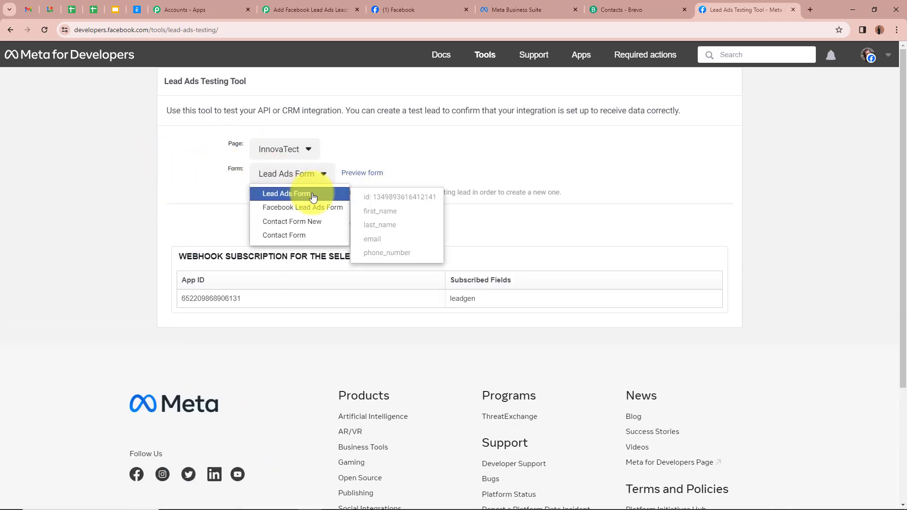
left_click(313, 196)
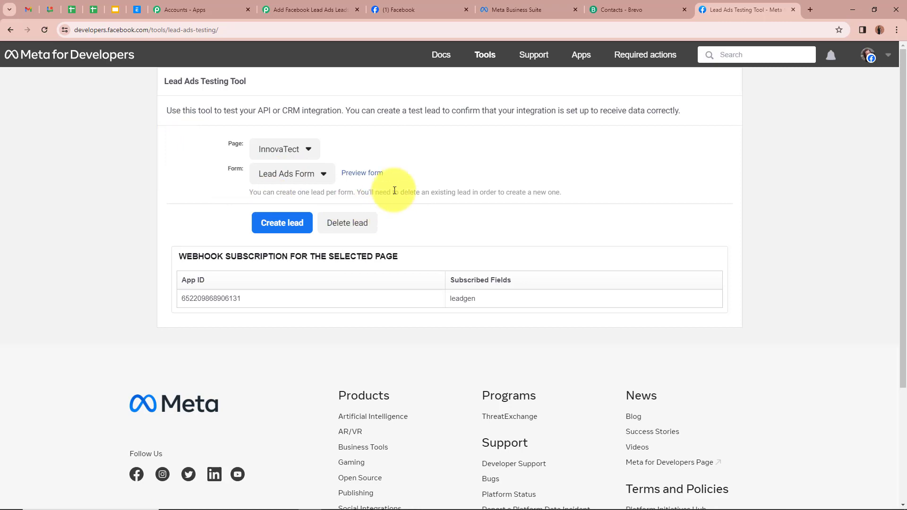
left_click(368, 173)
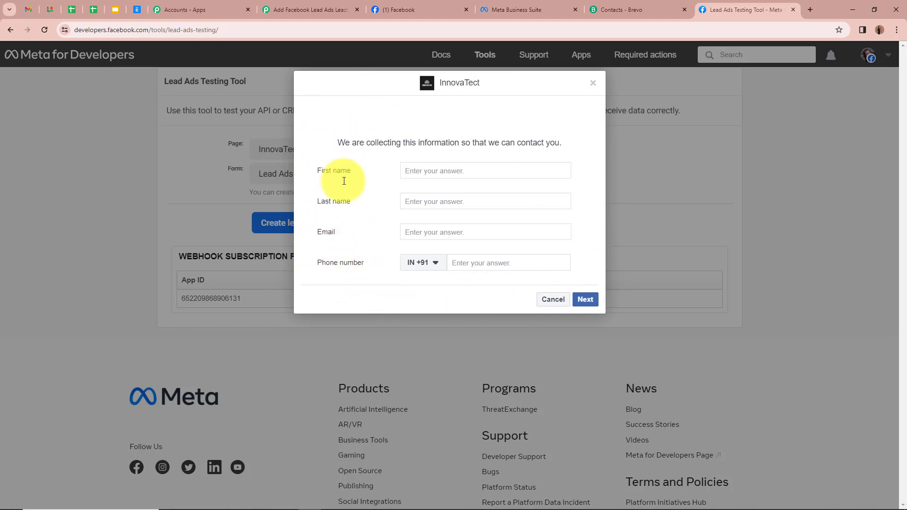
Step: Fill in a test first name, last name, email address and phone number
left_click(444, 171)
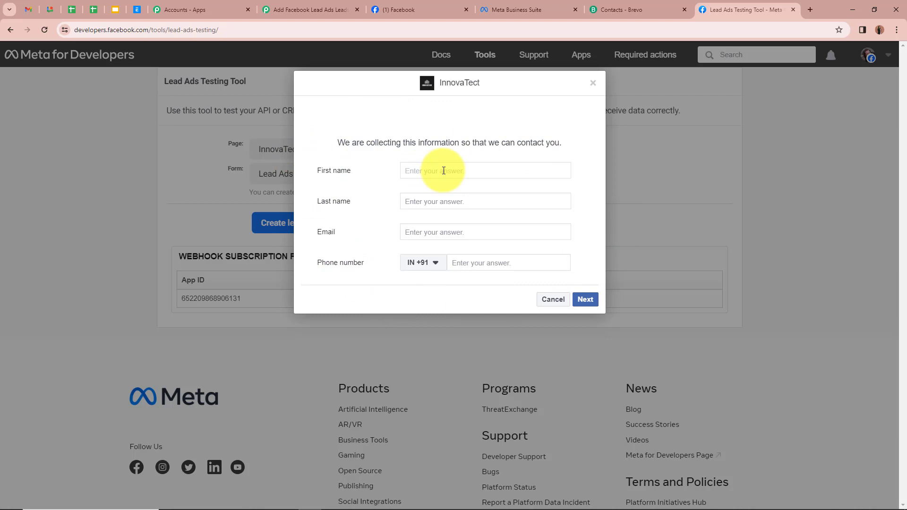
type("Test")
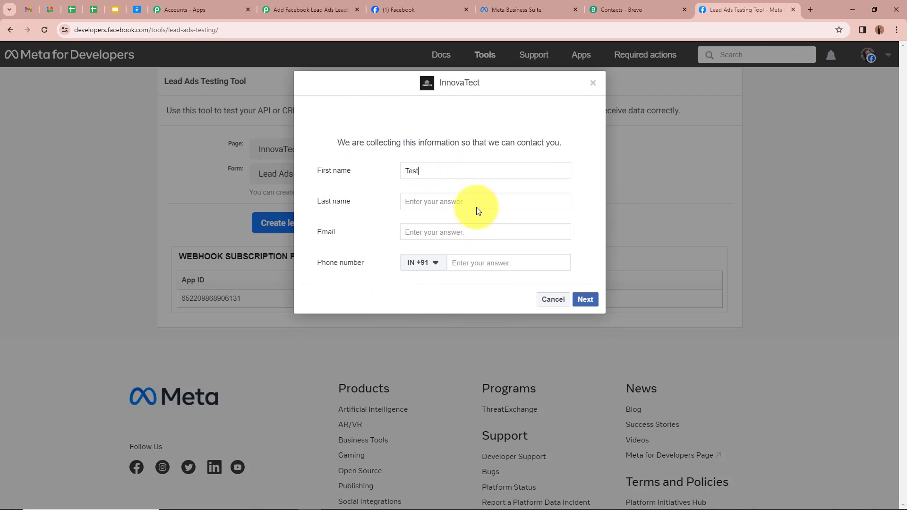
left_click(479, 201)
type("Accont753")
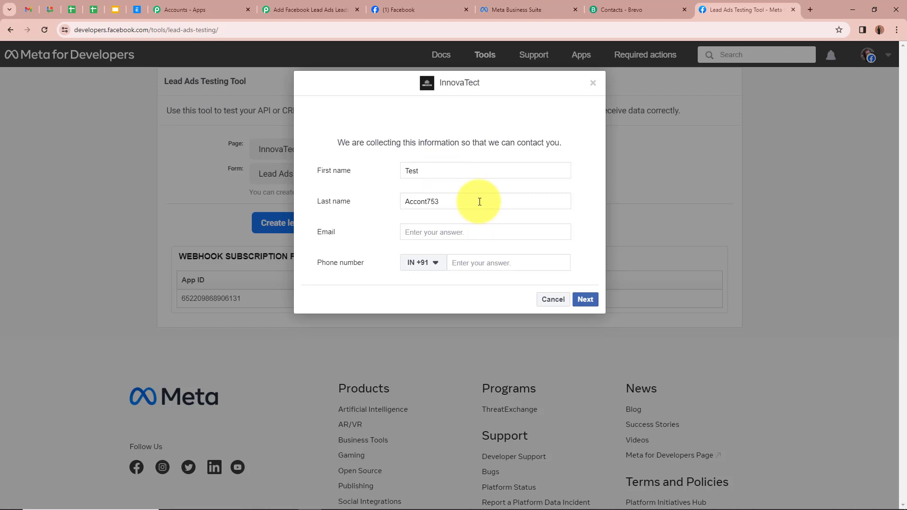
left_click(482, 234)
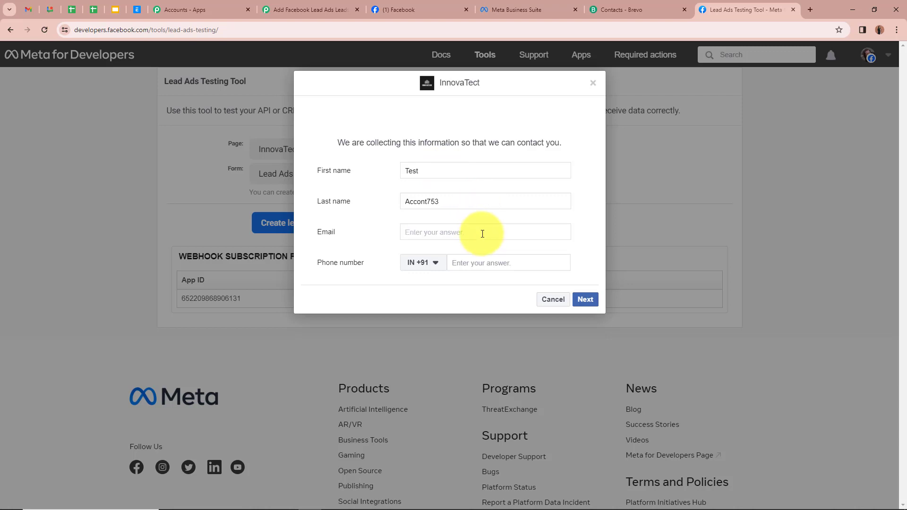
left_click(481, 264)
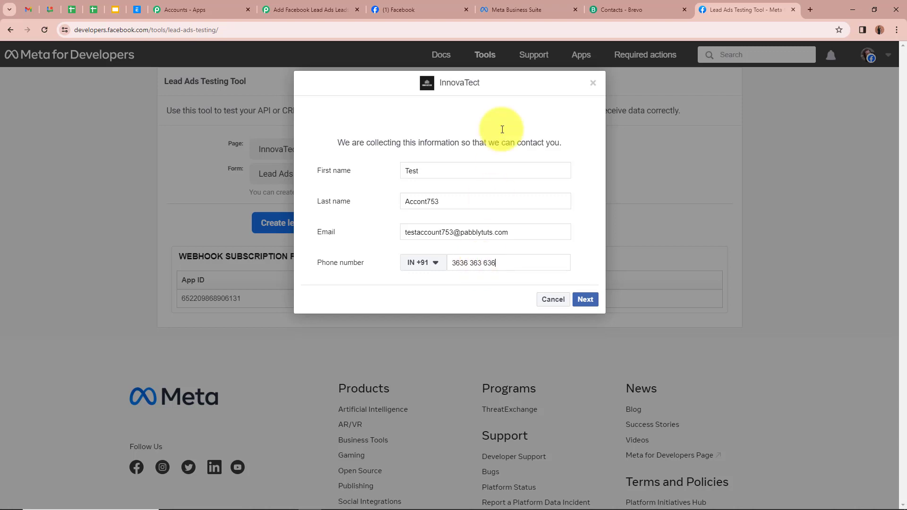
Step: Submit the test lead and confirm it was sent before returning to Pabbly
left_click(585, 299)
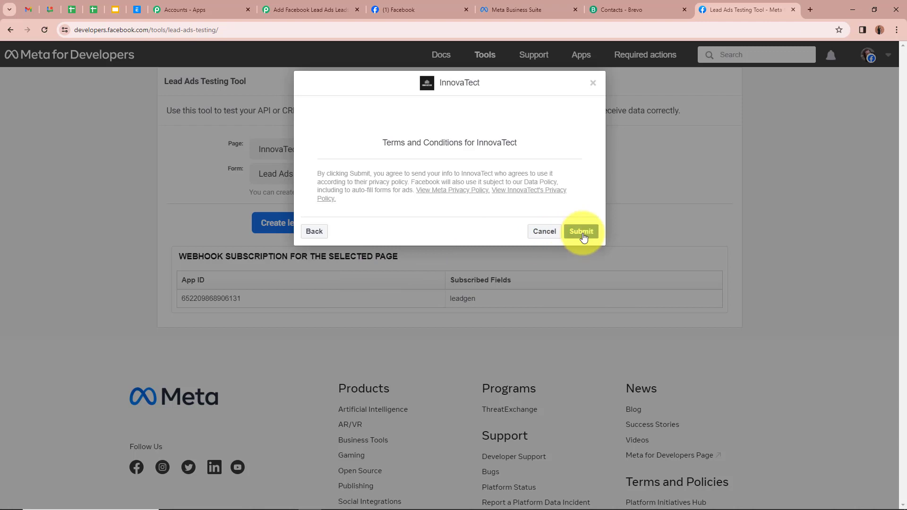
left_click(584, 235)
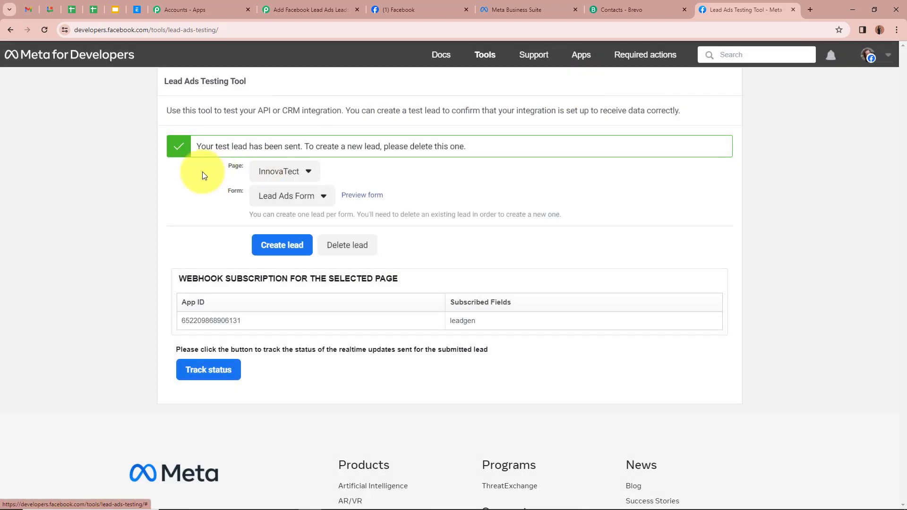
left_click_drag(201, 144, 304, 147)
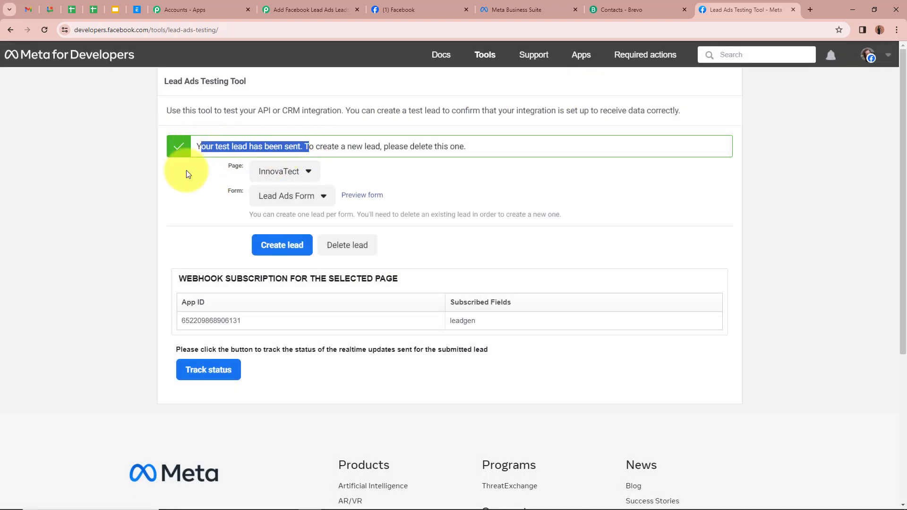
left_click(75, 209)
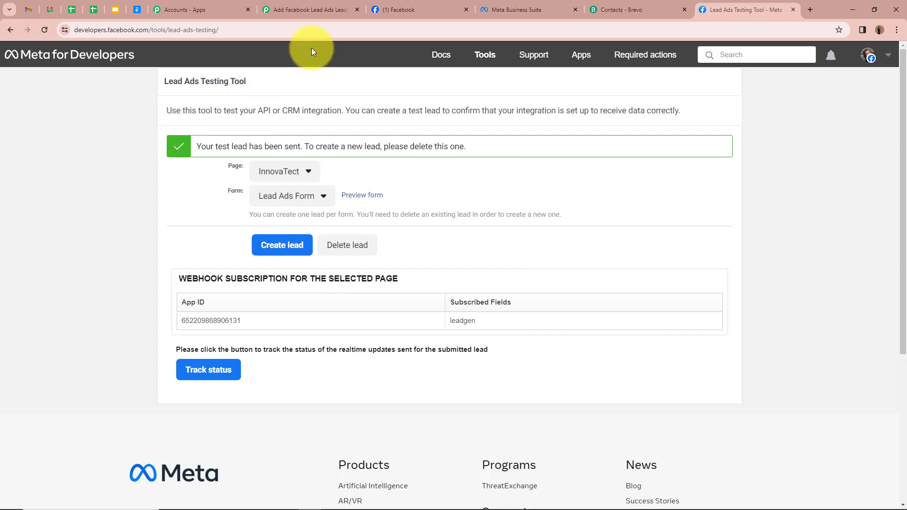
left_click(320, 8)
Step: Review the received name, email and phone in Response A, then collapse the trigger step
scroll(178, 262, "down", 12)
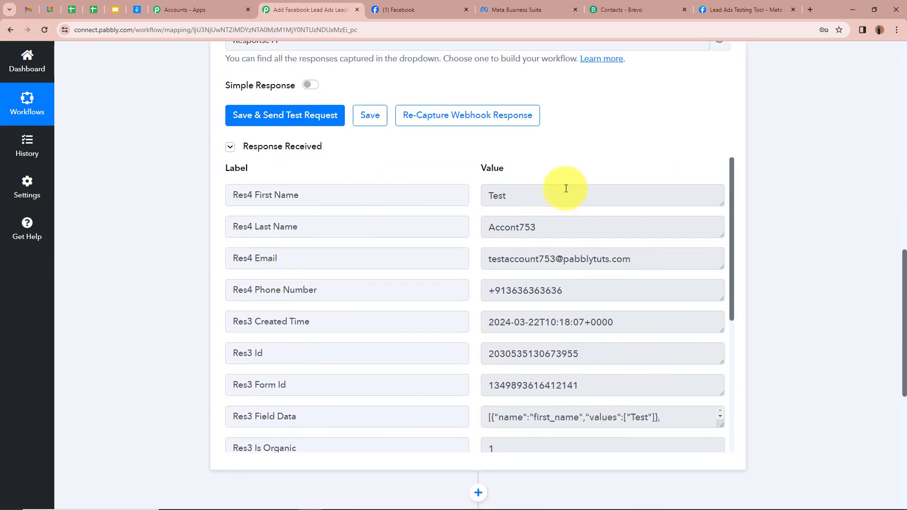
scroll(551, 184, "up", 1)
scroll(551, 189, "down", 1)
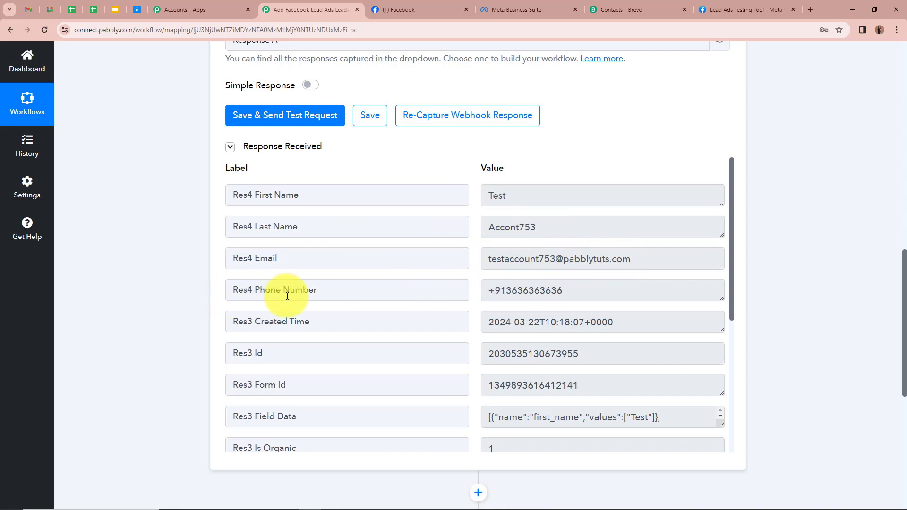
scroll(567, 294, "down", 2)
scroll(566, 295, "down", 2)
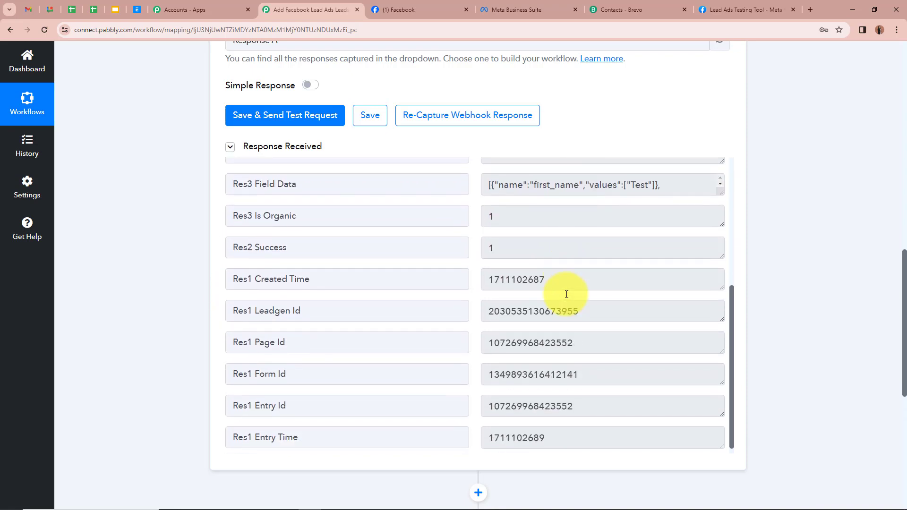
scroll(567, 300, "up", 10)
scroll(644, 231, "up", 8)
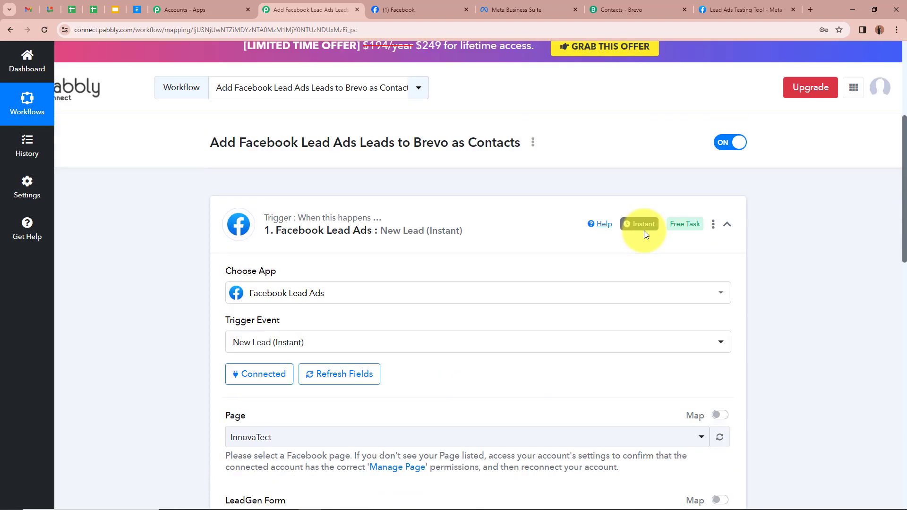
left_click(726, 234)
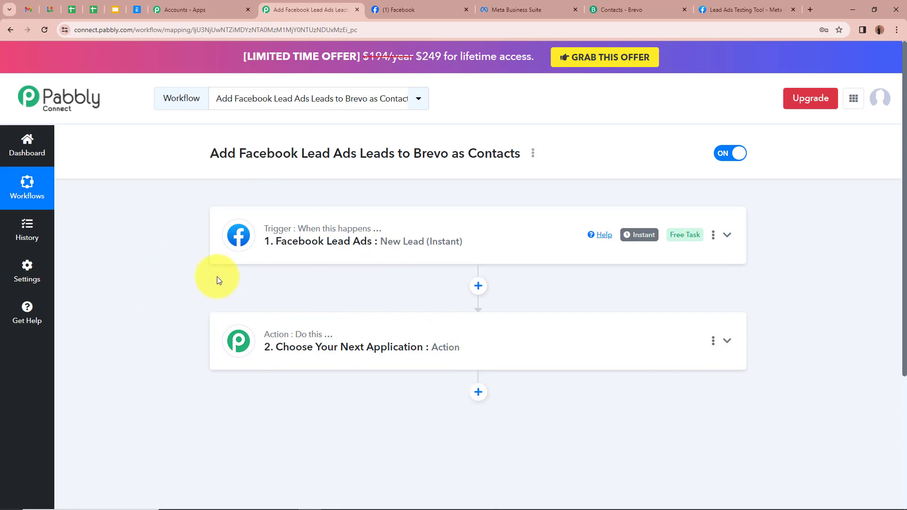
Step: Search 'Bre' and set the action to Brevo with the Create or Update Contact event
left_click(727, 342)
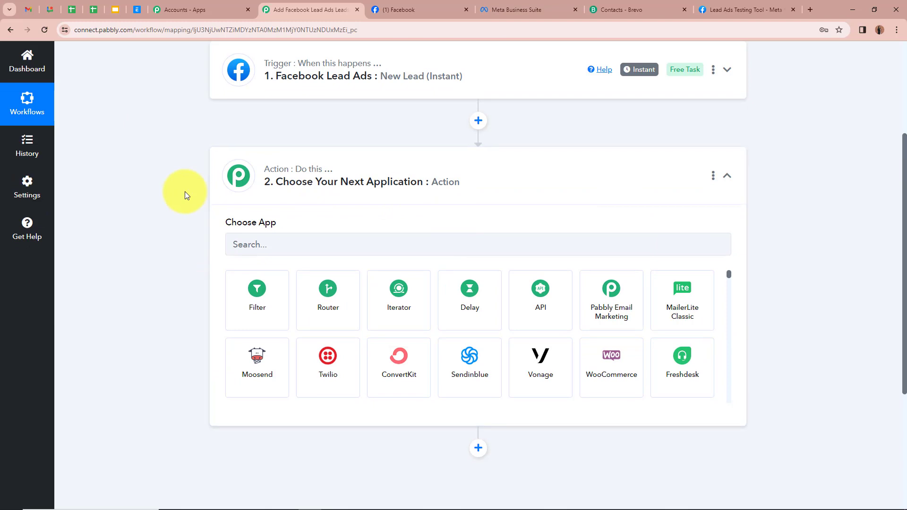
left_click(283, 244)
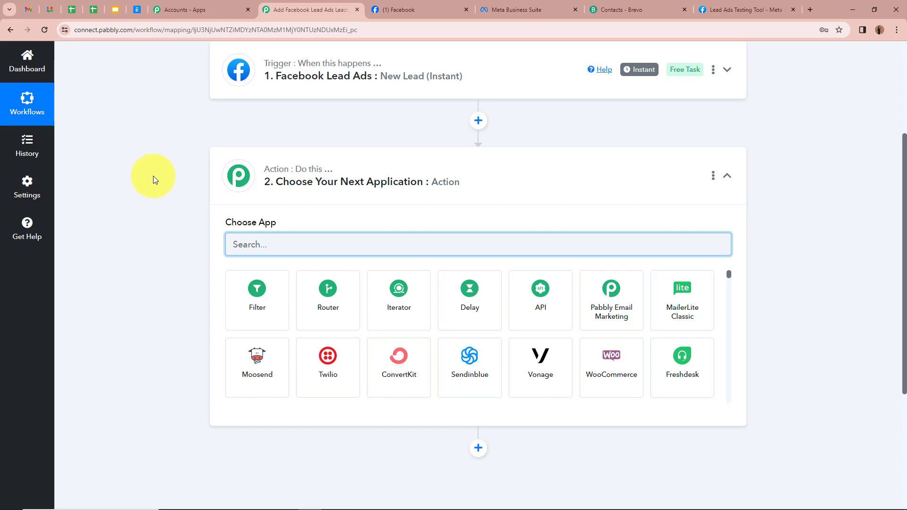
type("Bre")
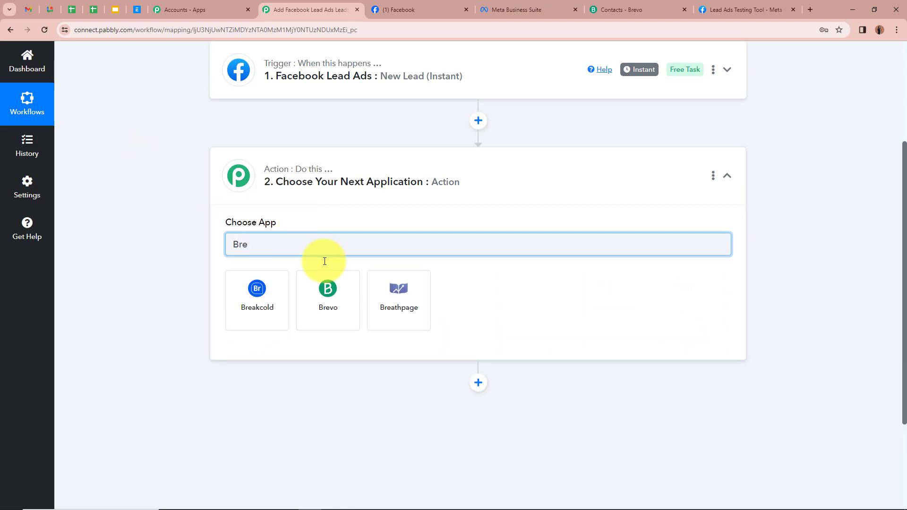
left_click(339, 297)
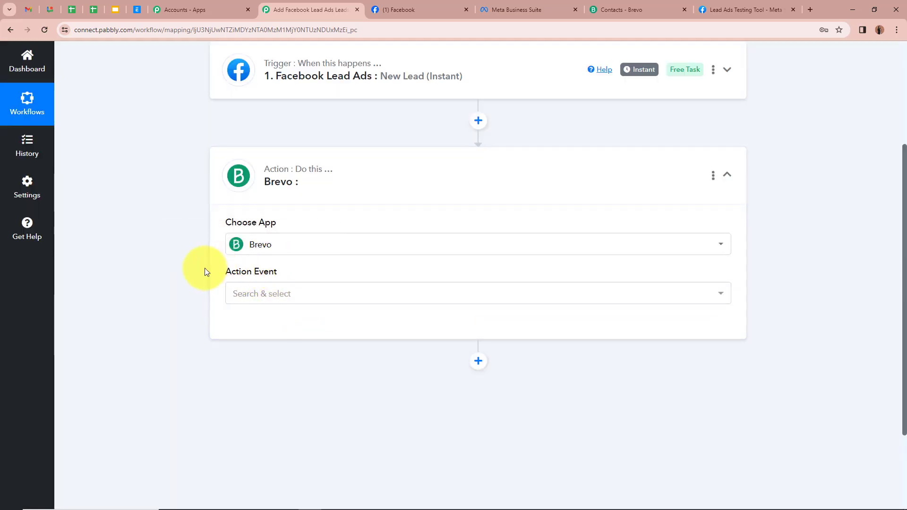
left_click(309, 293)
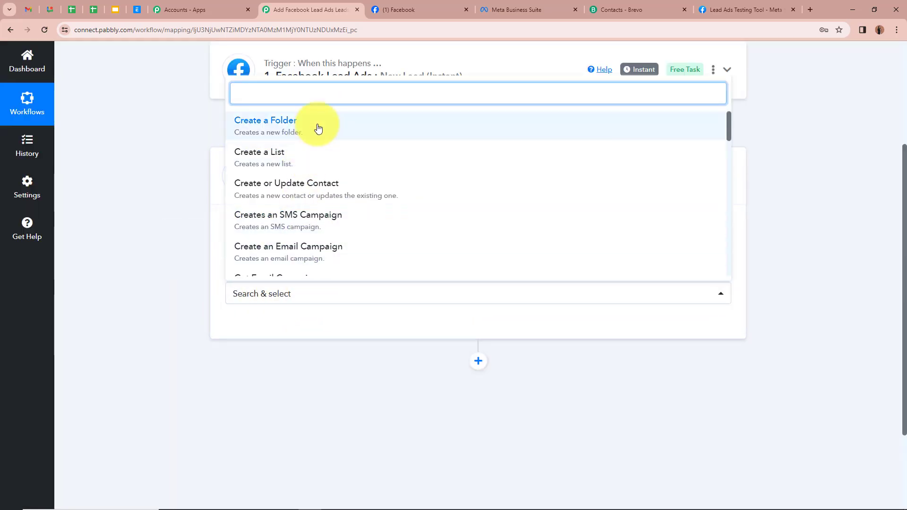
left_click(320, 187)
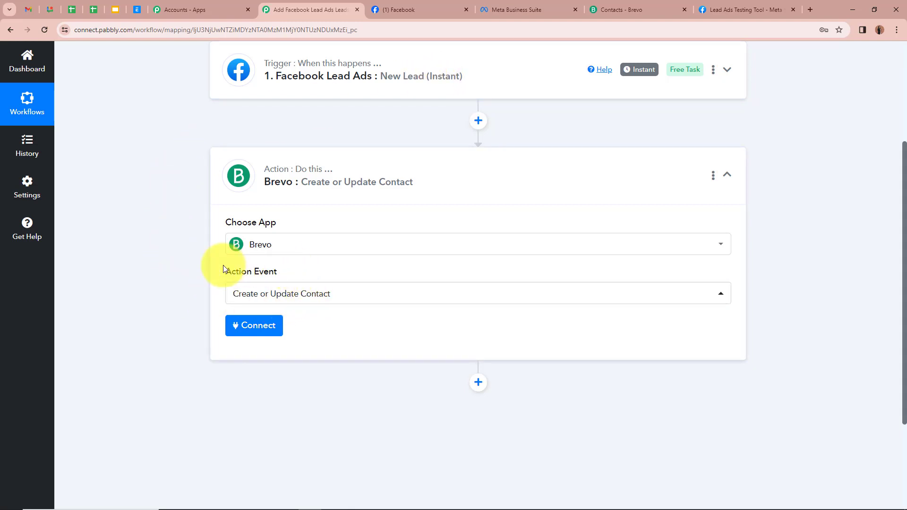
Step: Add a new Brevo #5 connection, ready its API Key field, then go to Brevo Contacts
scroll(223, 269, "down", 2)
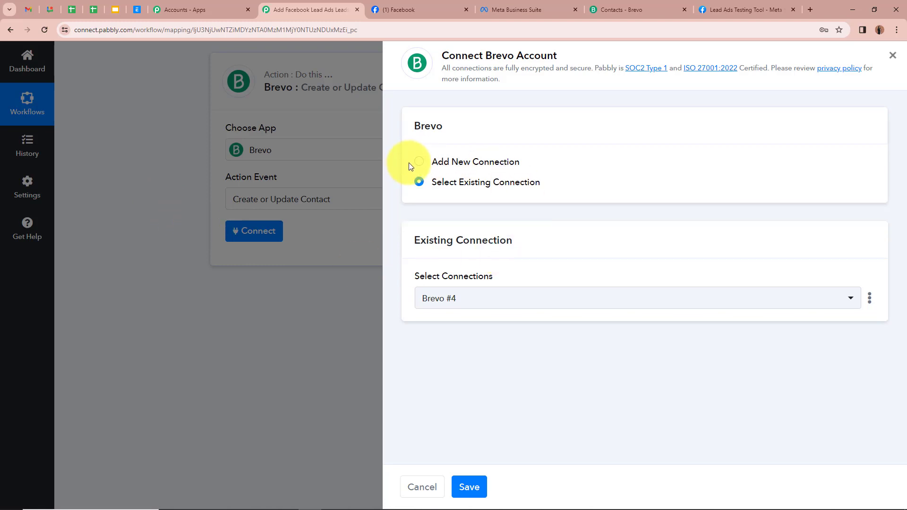
left_click(417, 162)
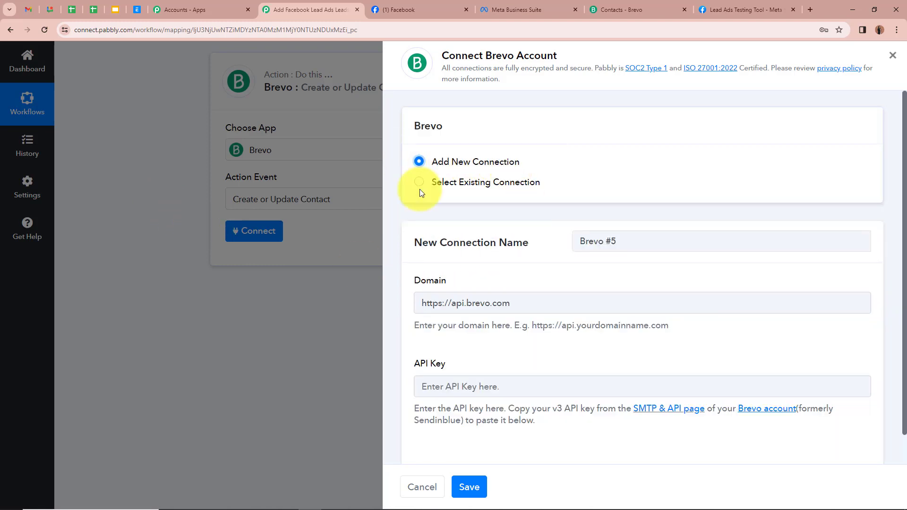
scroll(419, 192, "down", 1)
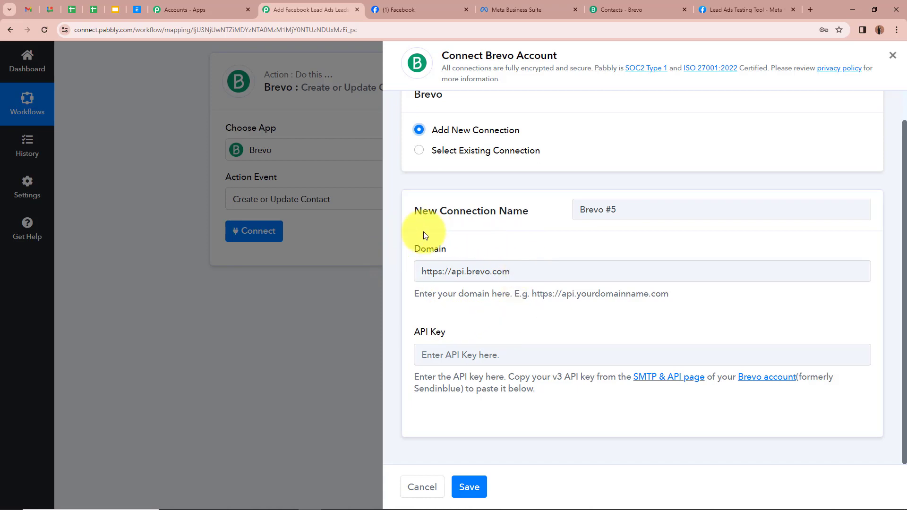
left_click(455, 355)
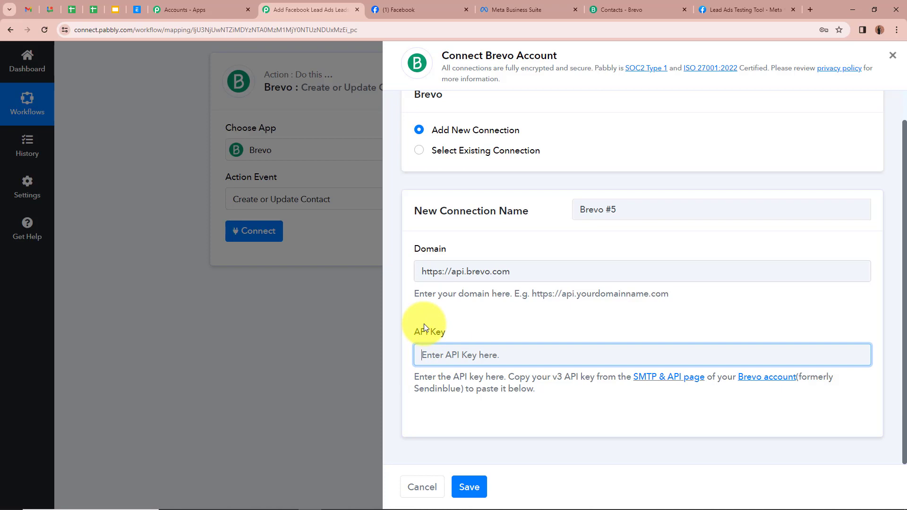
left_click(406, 376)
triple_click(431, 377)
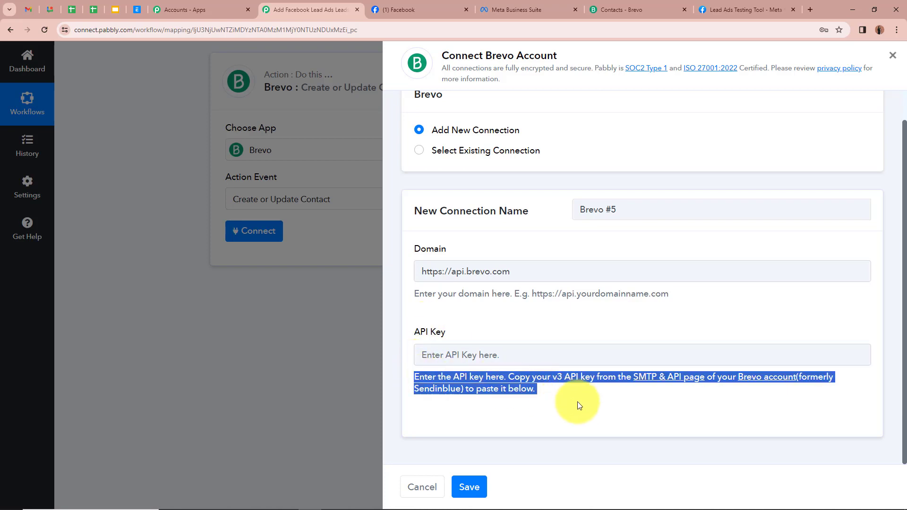
left_click(586, 406)
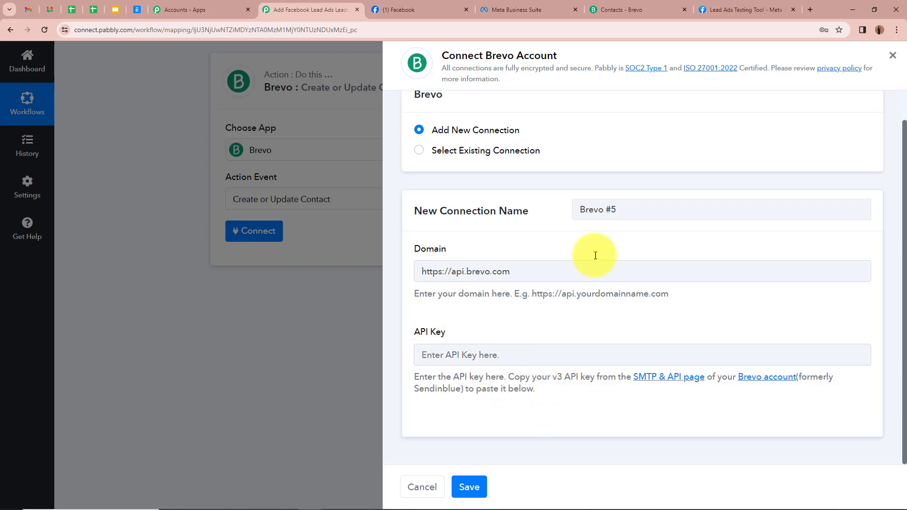
left_click(629, 9)
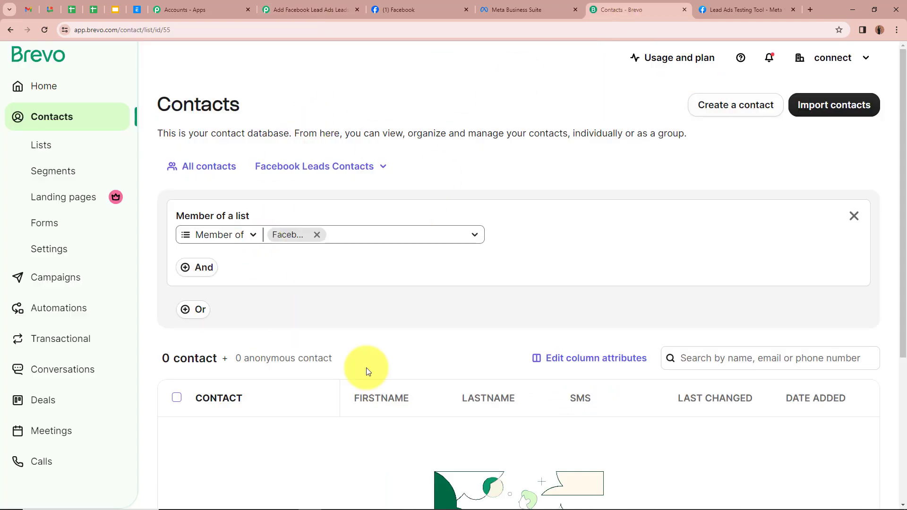
Step: Go to the API Keys tab in Brevo's SMTP & API settings
left_click(840, 56)
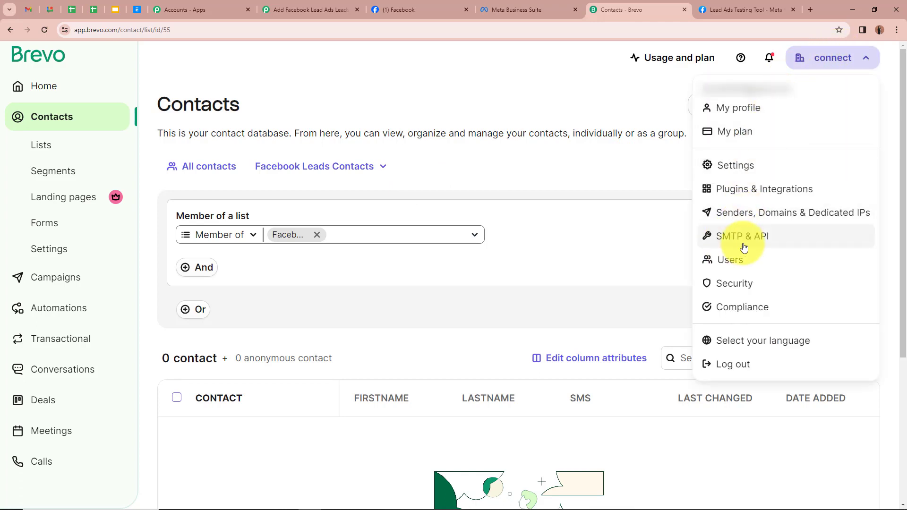
left_click(766, 238)
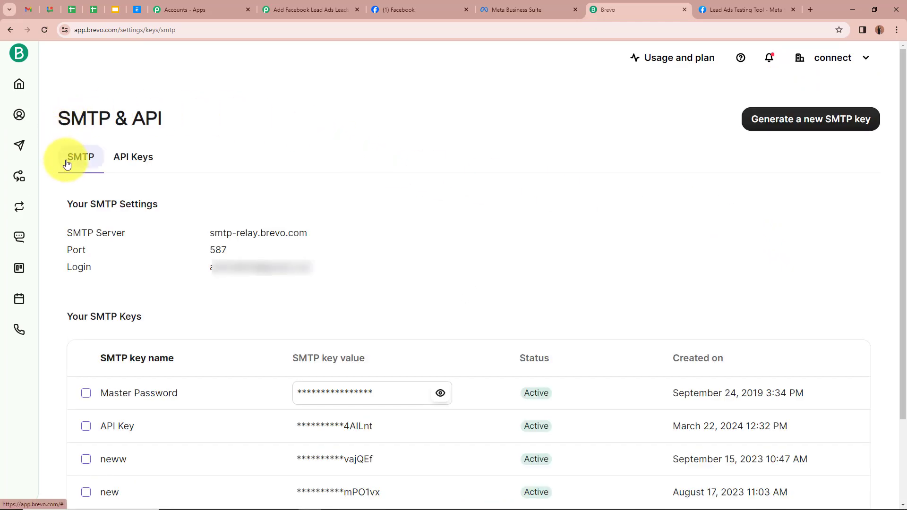
left_click(136, 167)
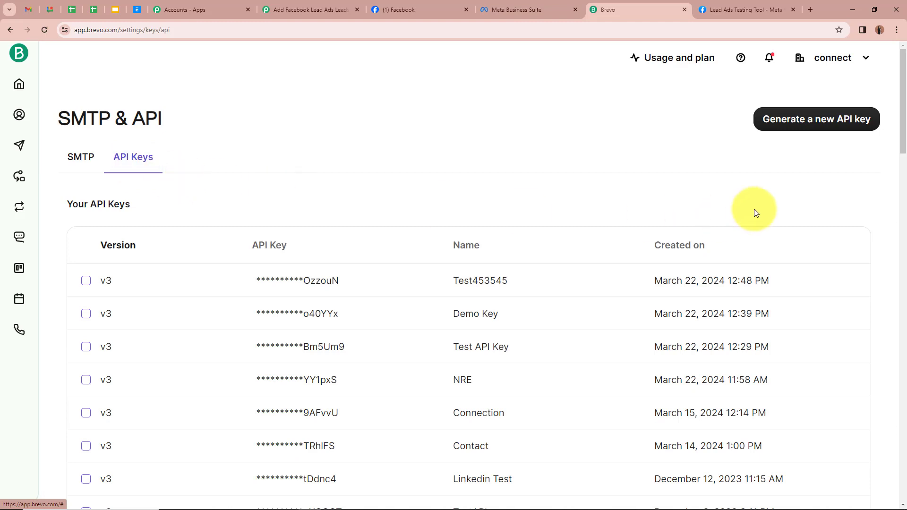
Step: Generate a Brevo API key named Test1234, copy it, and focus Pabbly's API Key field
left_click(824, 122)
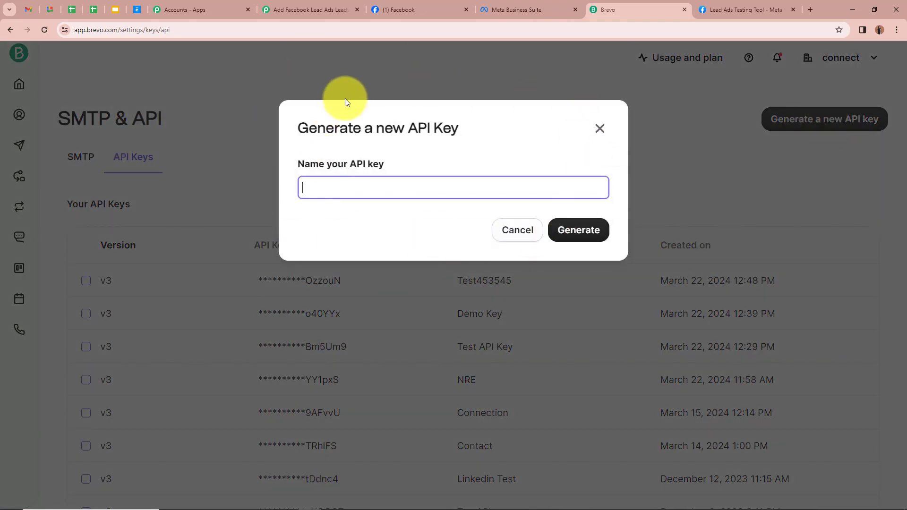
type("Test1234")
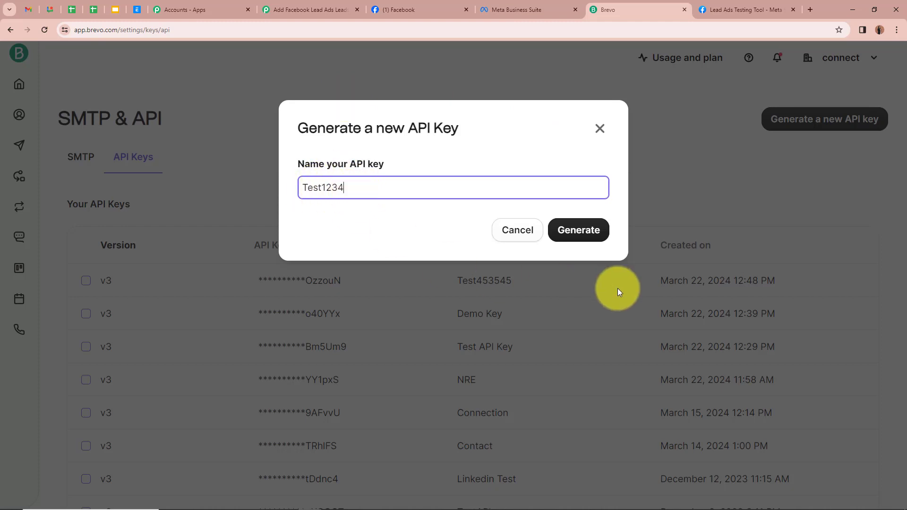
left_click(573, 234)
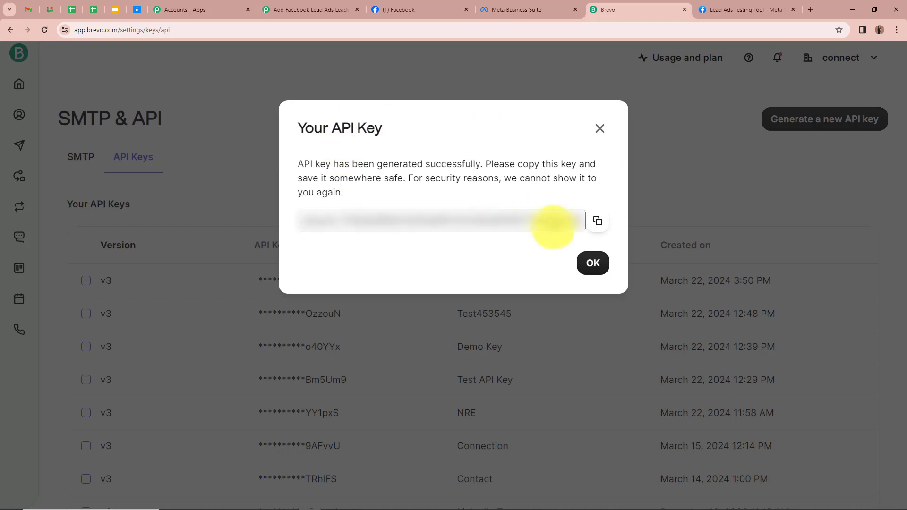
left_click(603, 222)
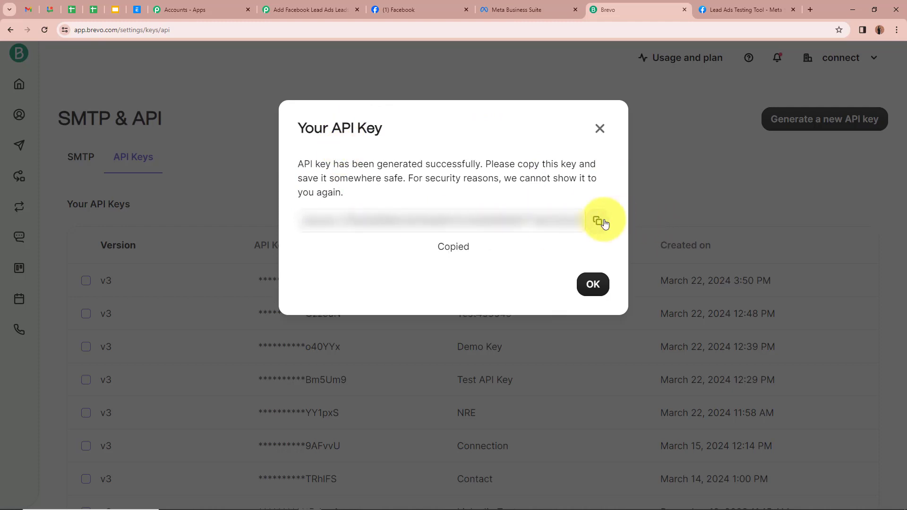
left_click(353, 9)
left_click(555, 355)
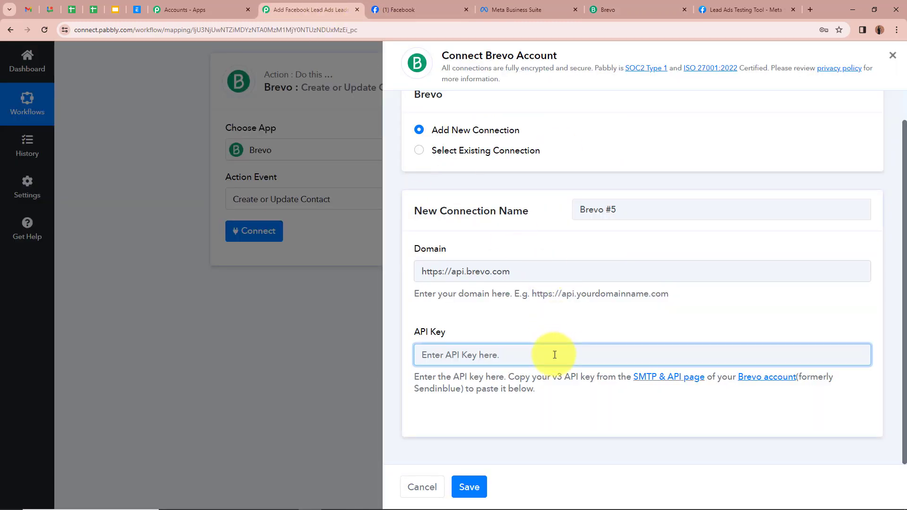
key("ctrl+v")
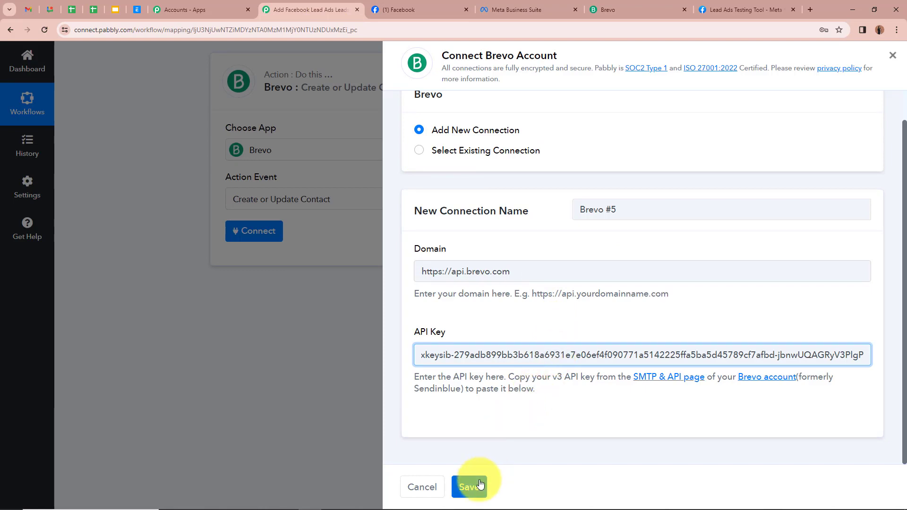
left_click(480, 484)
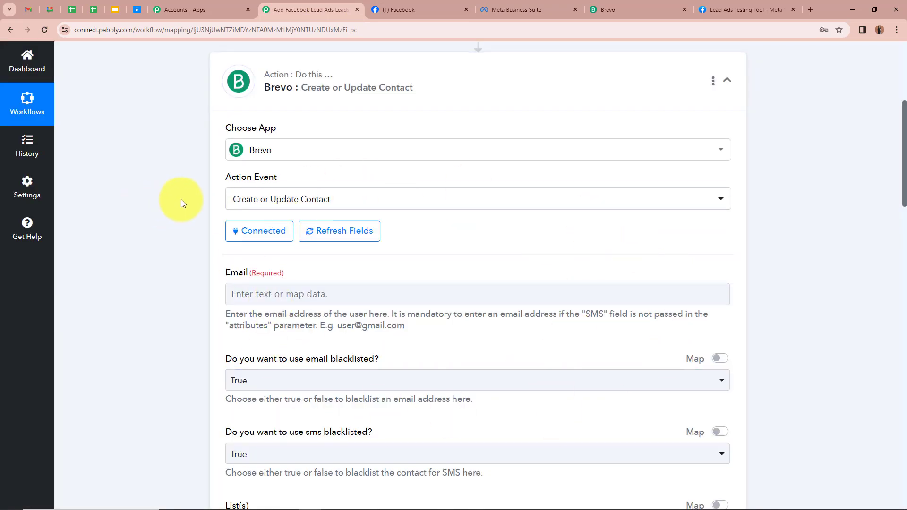
scroll(182, 203, "down", 3)
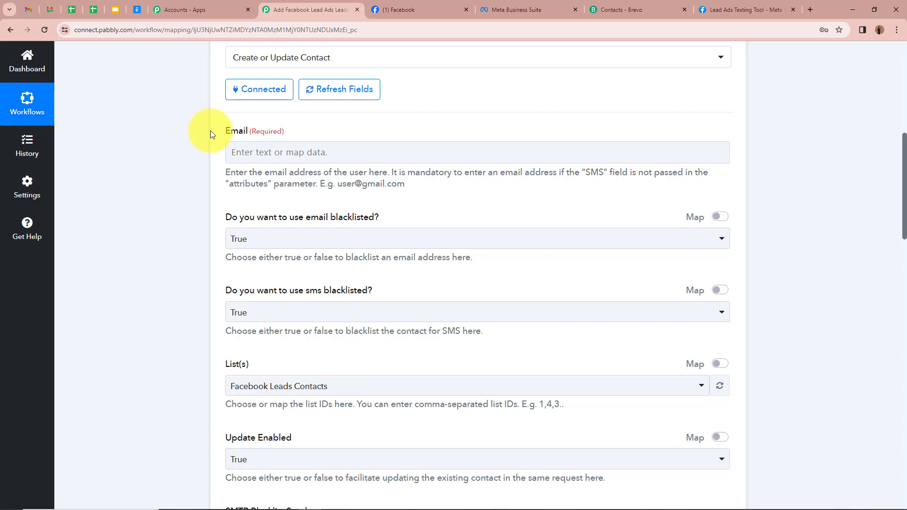
scroll(211, 130, "up", 8)
scroll(162, 249, "down", 5)
scroll(163, 249, "up", 5)
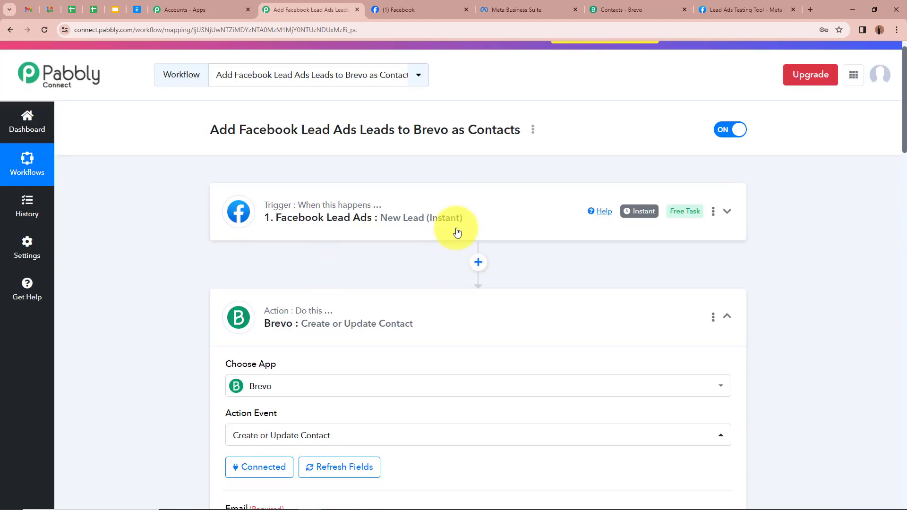
scroll(178, 254, "down", 5)
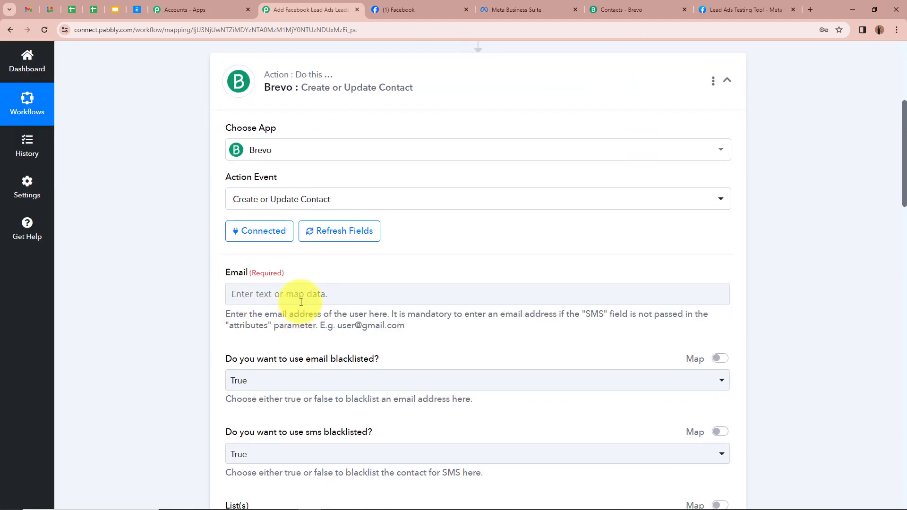
Step: Map the Facebook lead's Res4 Email into the contact's Email field
left_click(293, 294)
scroll(191, 270, "down", 3)
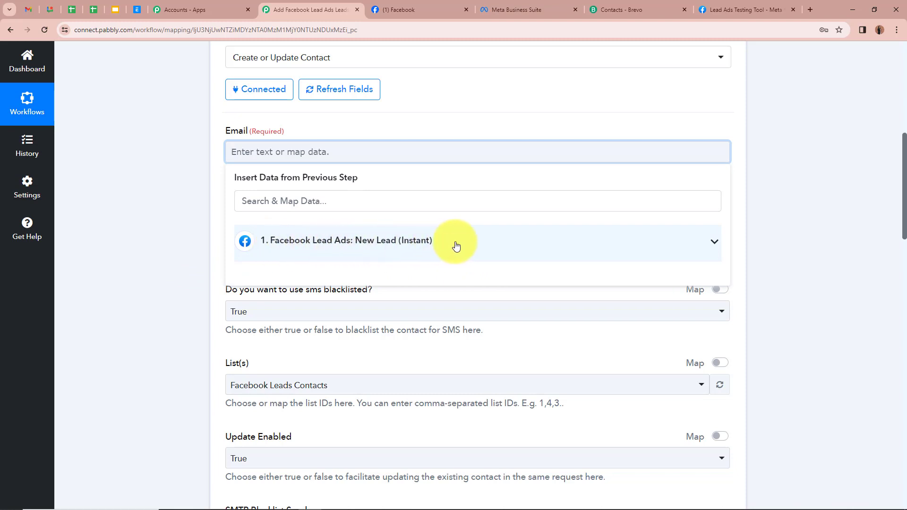
left_click(713, 243)
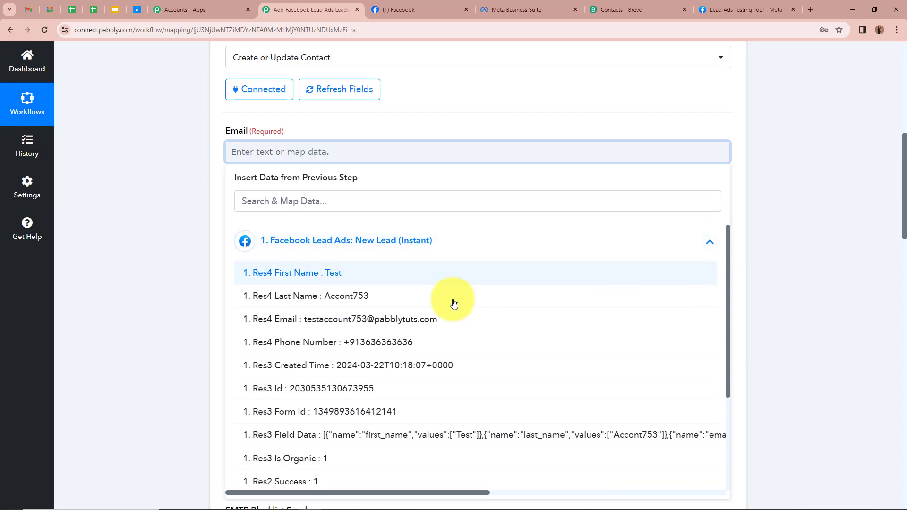
scroll(428, 420, "down", 3)
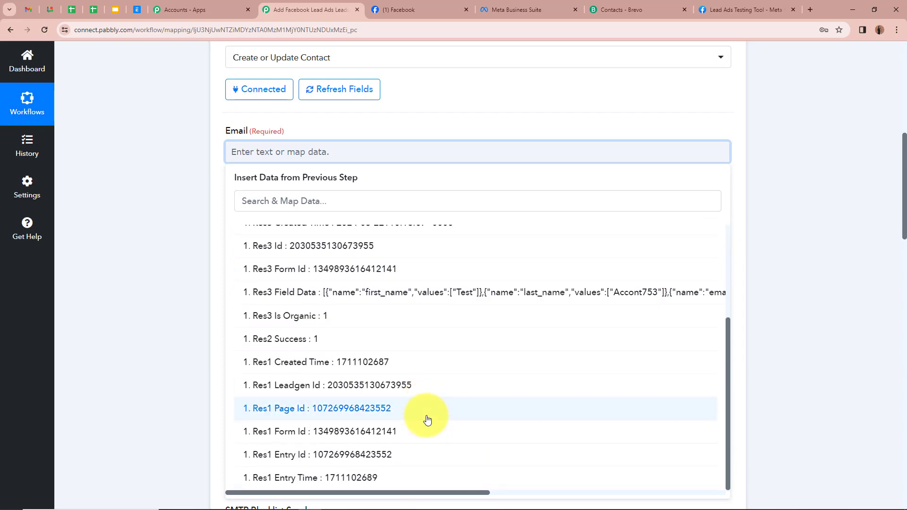
scroll(427, 419, "up", 3)
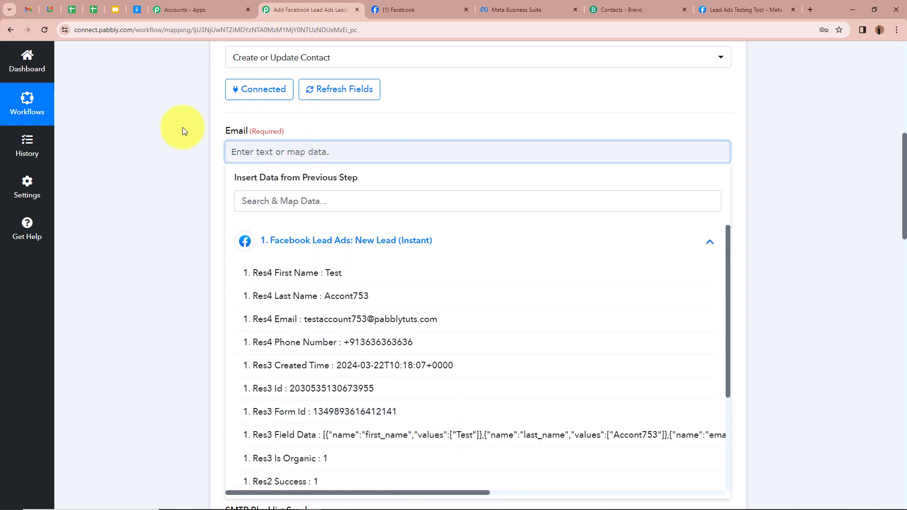
left_click(373, 318)
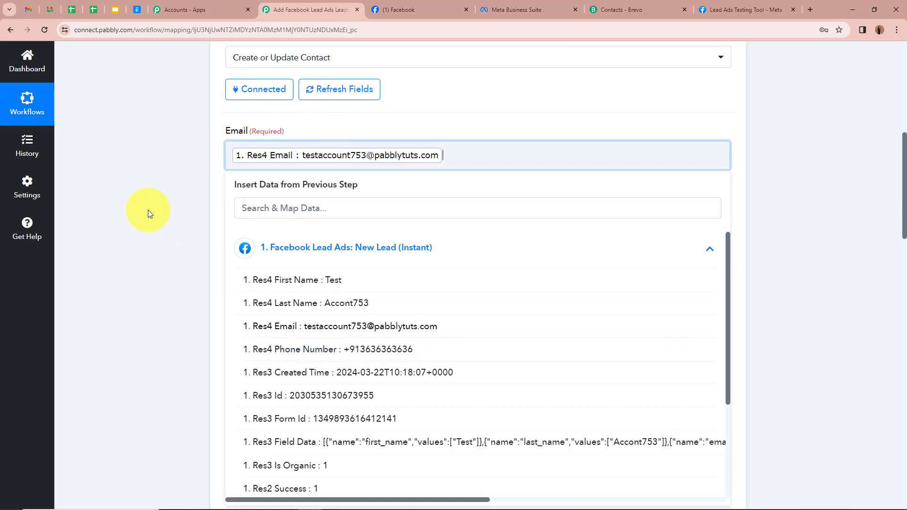
left_click(148, 210)
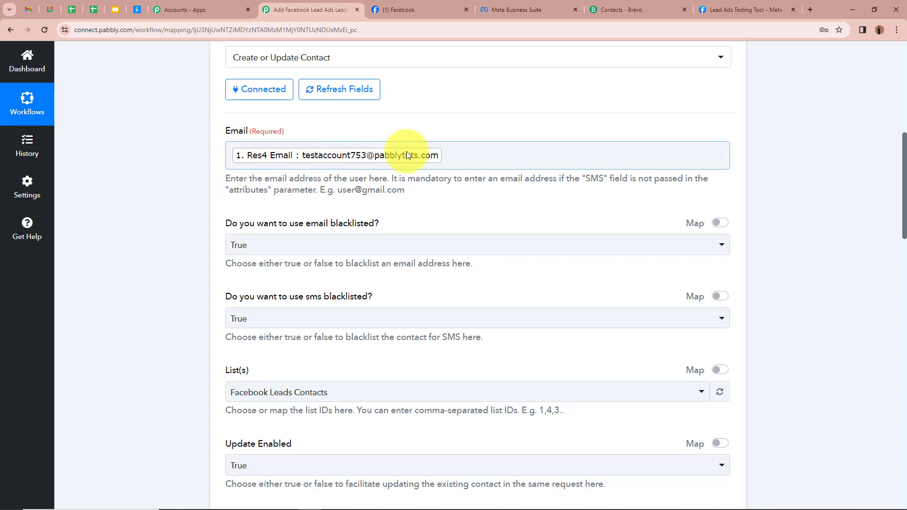
Step: Set both email blacklisting and SMS blacklisting to False
scroll(185, 227, "down", 1)
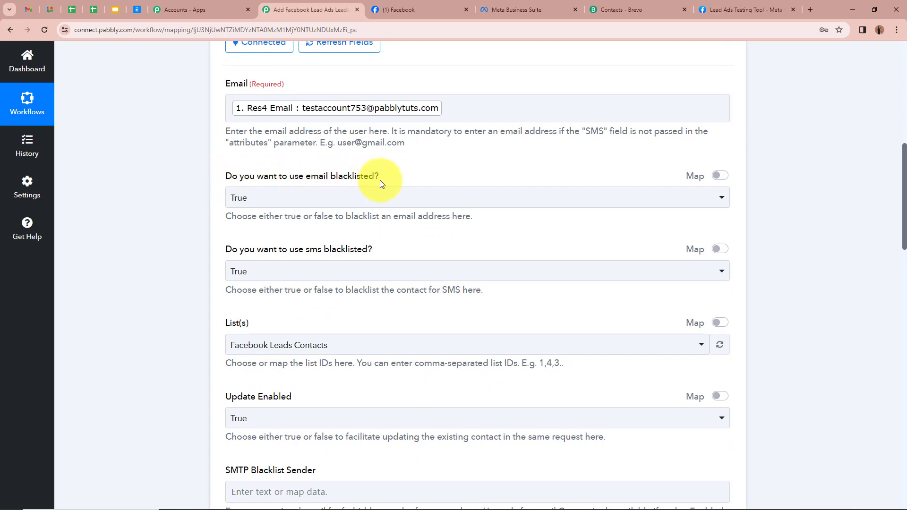
left_click(441, 197)
left_click(308, 273)
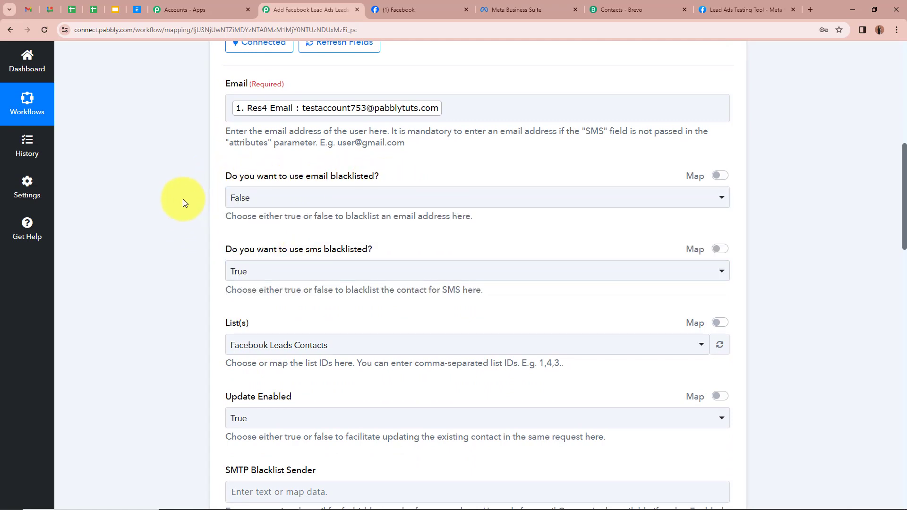
scroll(183, 199, "down", 1)
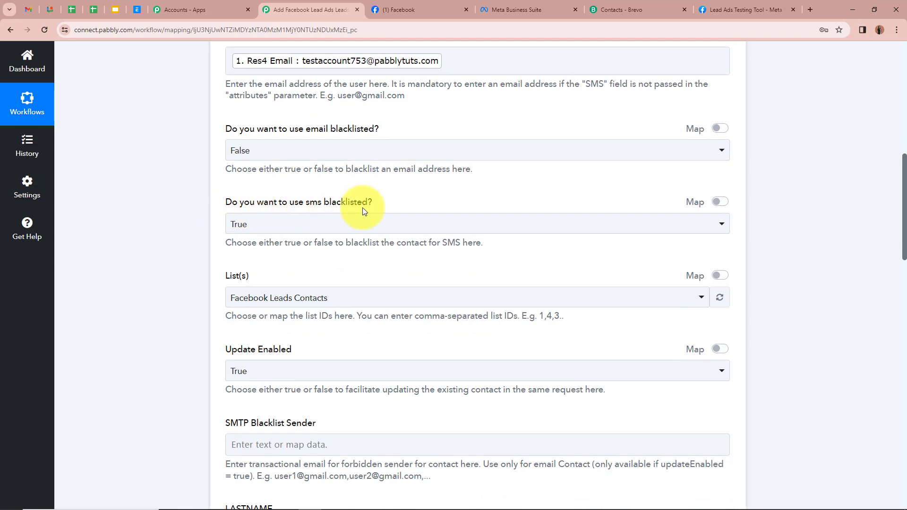
left_click(397, 226)
left_click(330, 301)
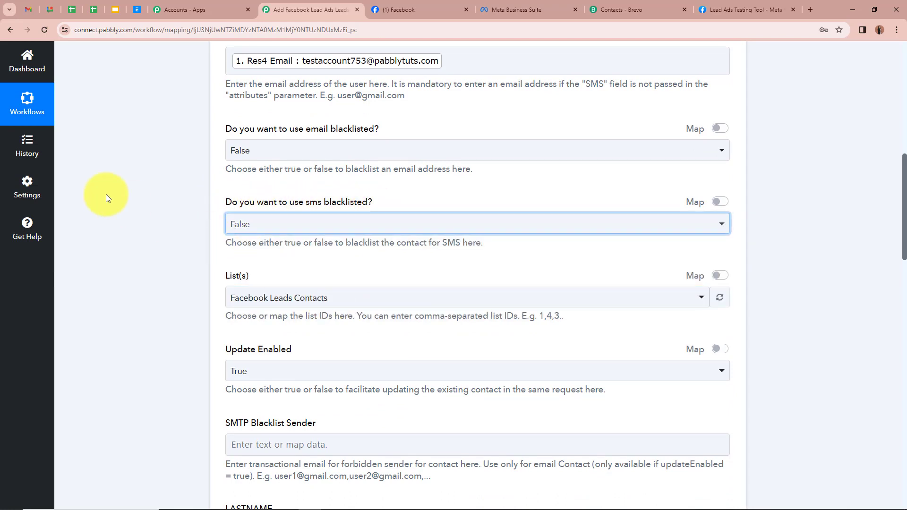
scroll(132, 197, "down", 2)
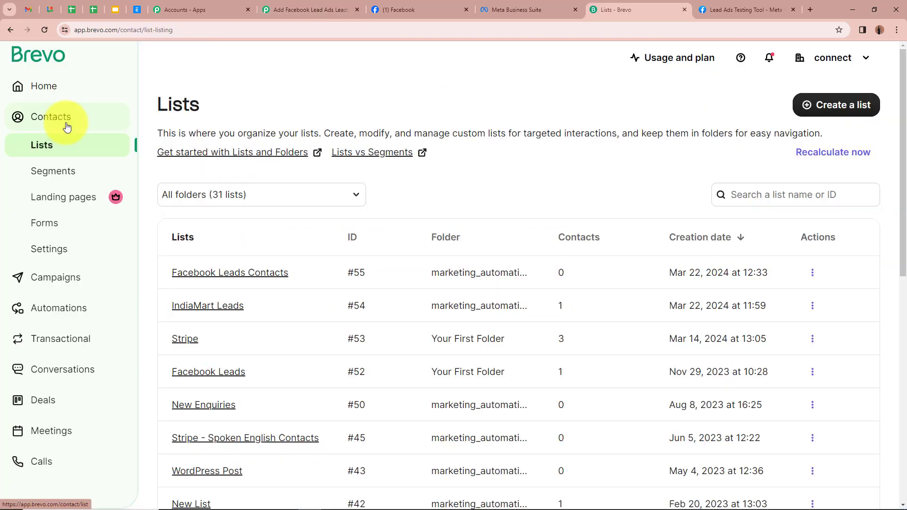
left_click(244, 281)
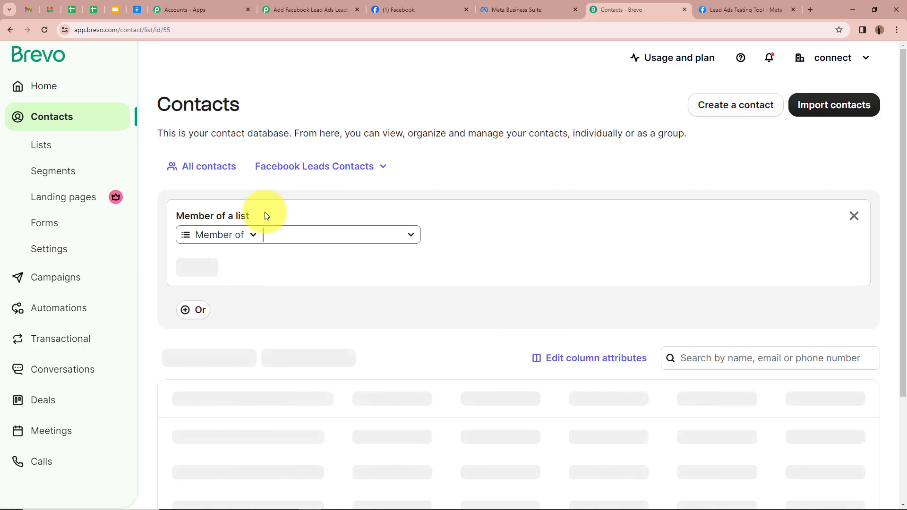
scroll(470, 238, "down", 2)
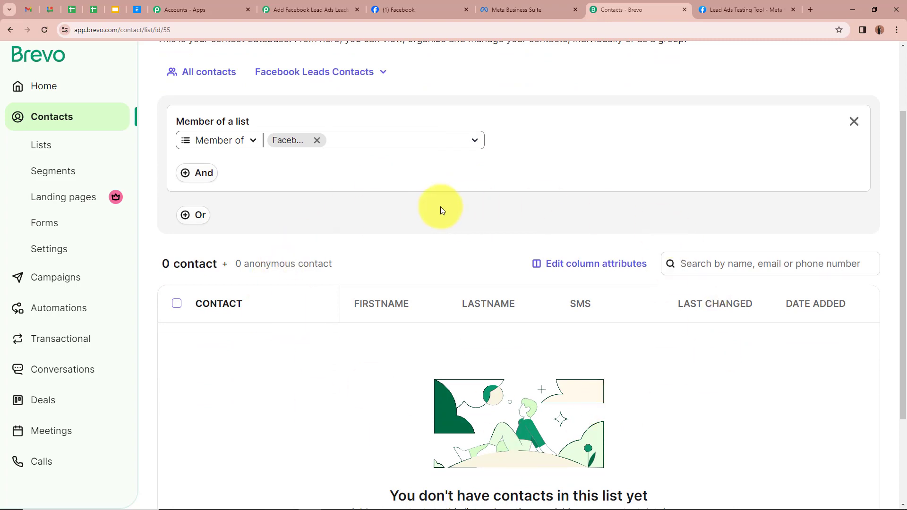
left_click(279, 10)
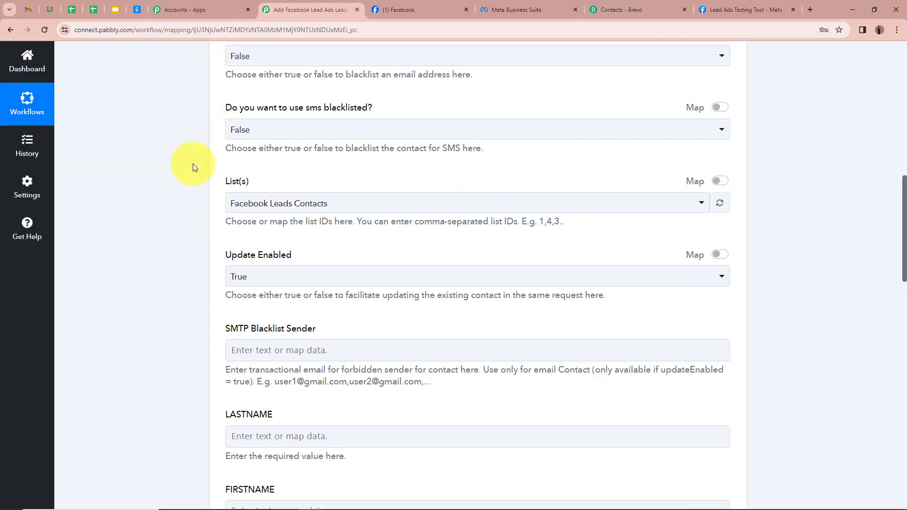
Step: Keep Facebook Leads Contacts as the list, Update Enabled True, and SMTP Blacklist Sender empty
left_click(347, 203)
left_click(294, 261)
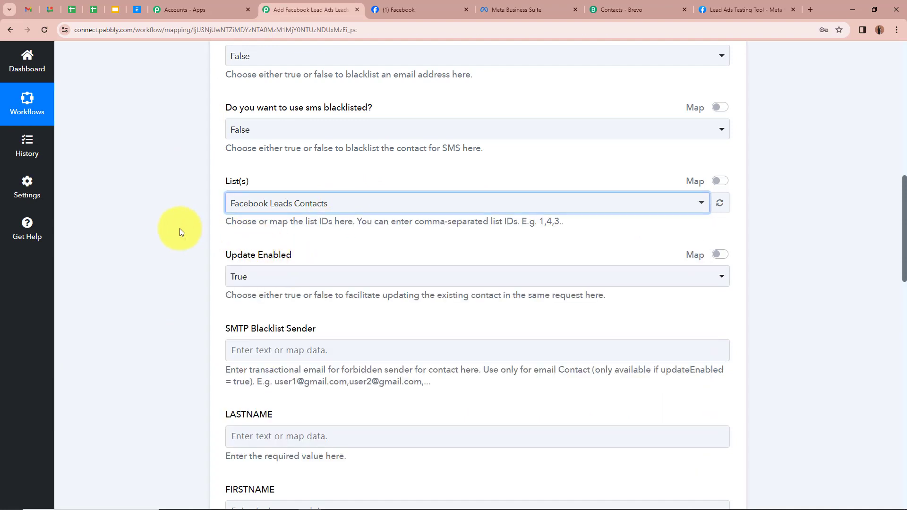
scroll(179, 228, "down", 1)
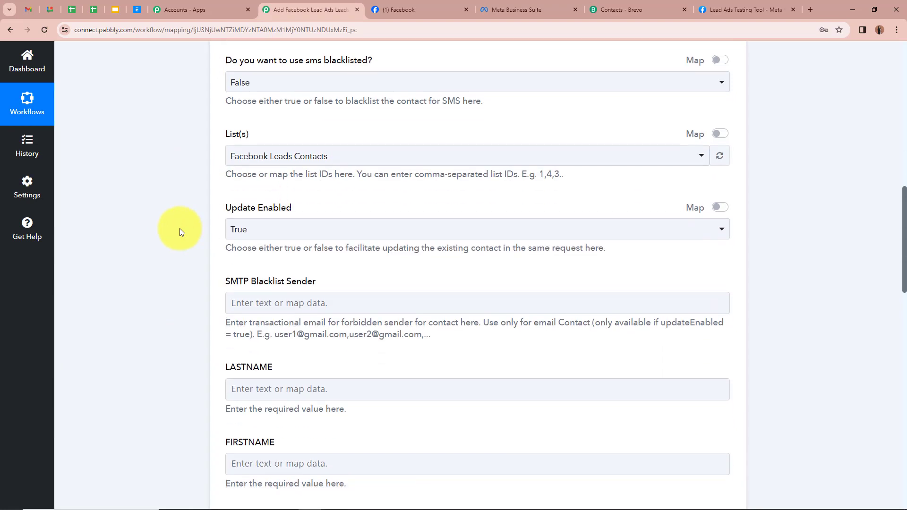
scroll(179, 228, "down", 1)
left_click(246, 187)
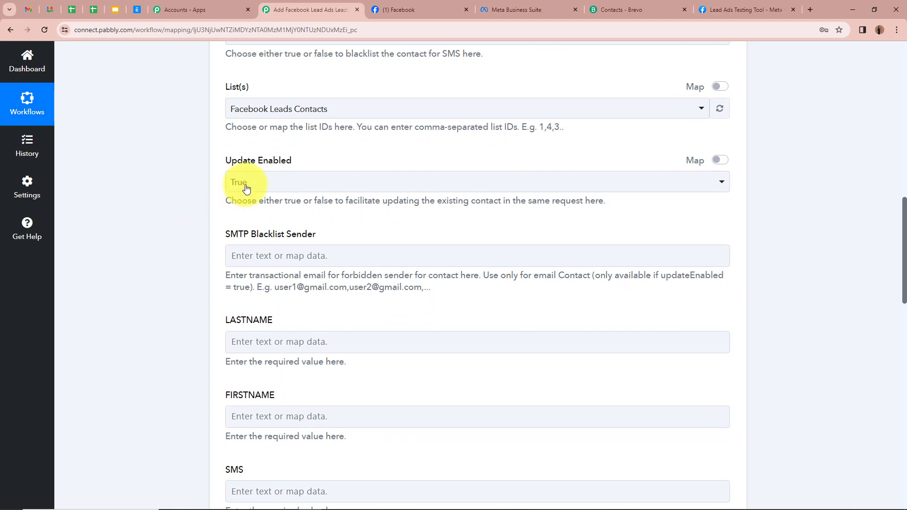
left_click(238, 168)
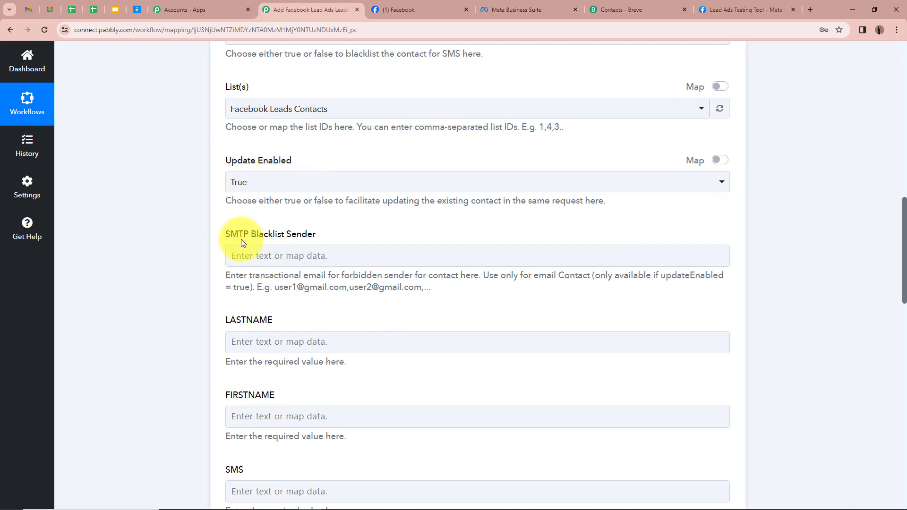
left_click(333, 251)
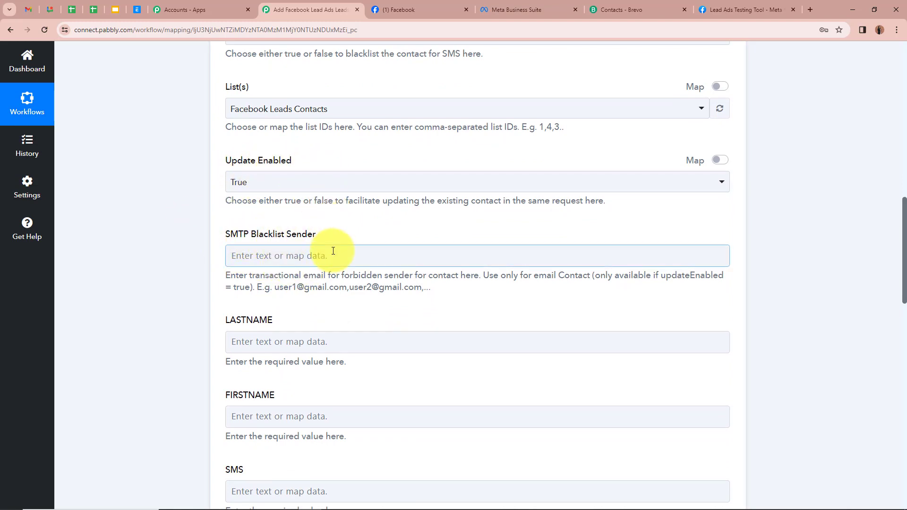
left_click(204, 236)
scroll(204, 236, "down", 2)
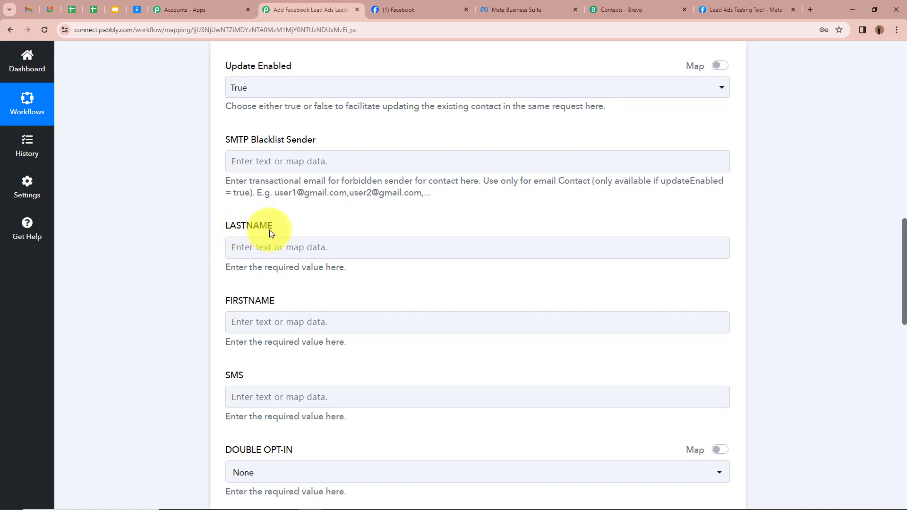
Step: Map the lead's Res4 Last Name into LASTNAME
left_click(264, 242)
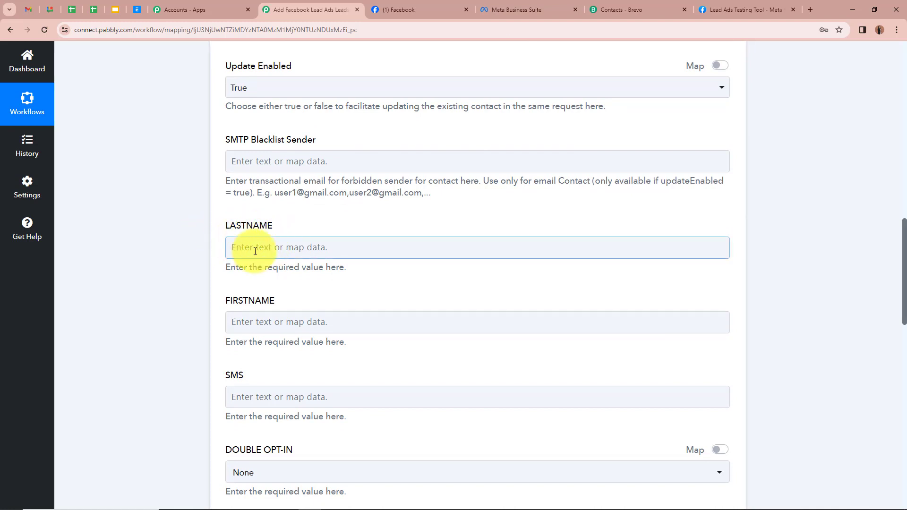
left_click(255, 250)
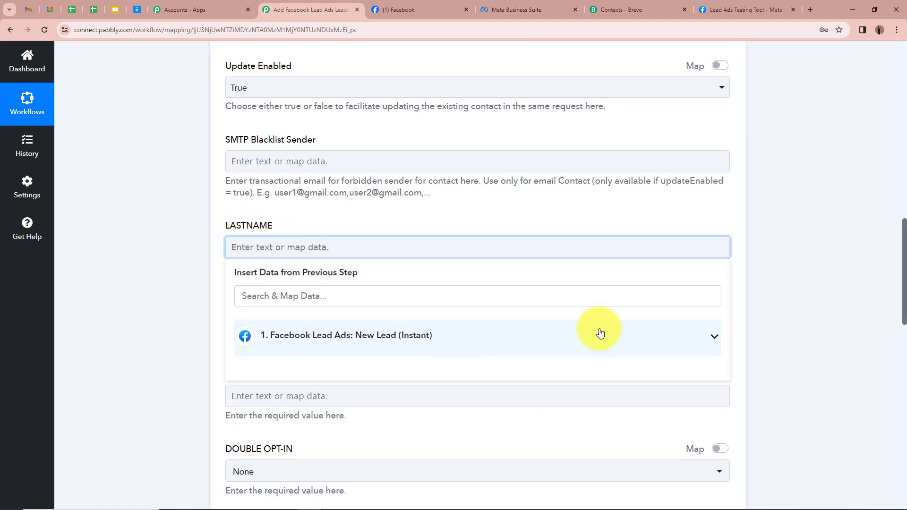
left_click(711, 337)
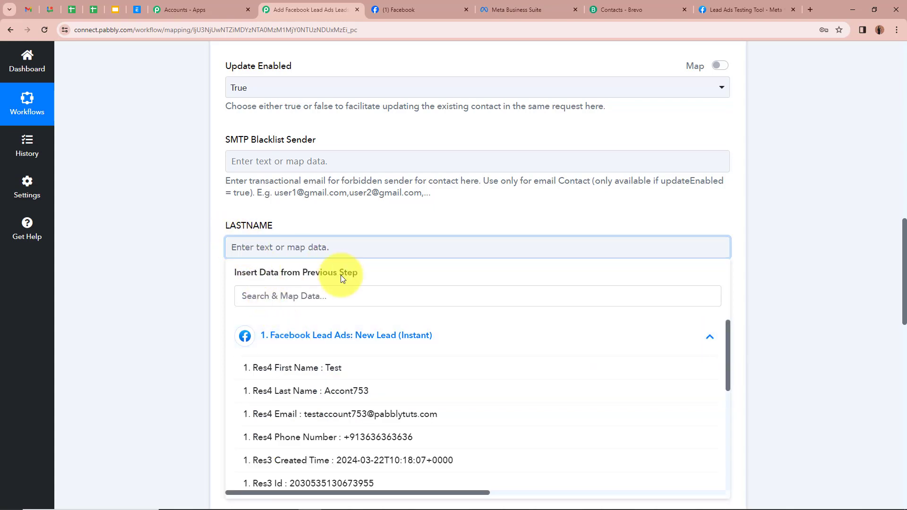
left_click(284, 391)
left_click(200, 279)
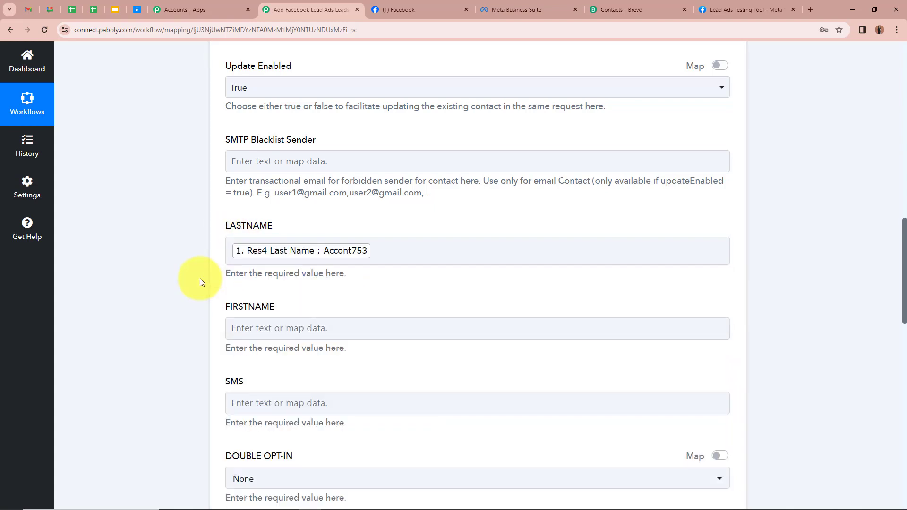
scroll(200, 279, "down", 1)
scroll(229, 238, "down", 2)
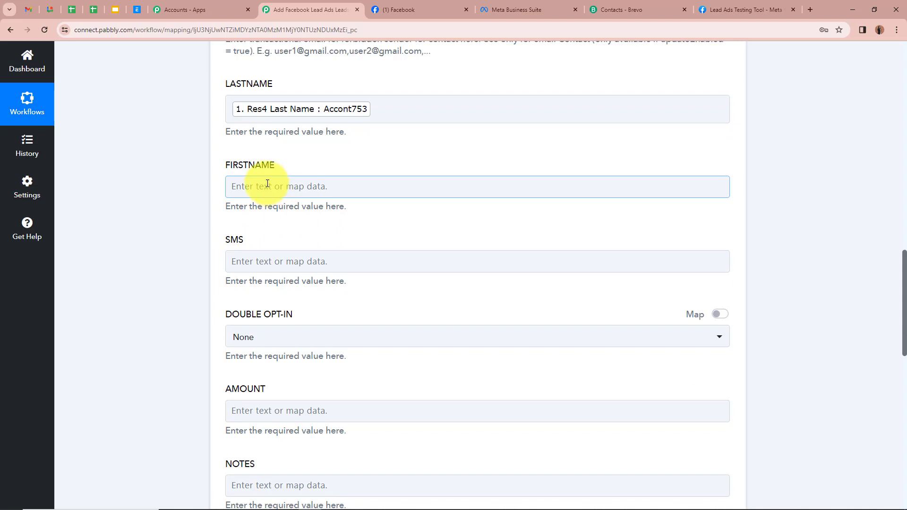
Step: Map the lead's Res4 First Name into FIRSTNAME
left_click(290, 188)
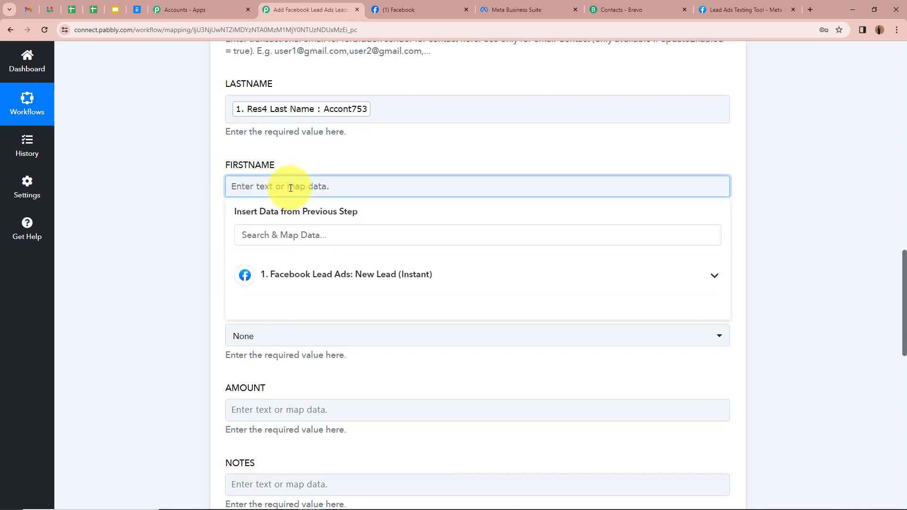
left_click(704, 284)
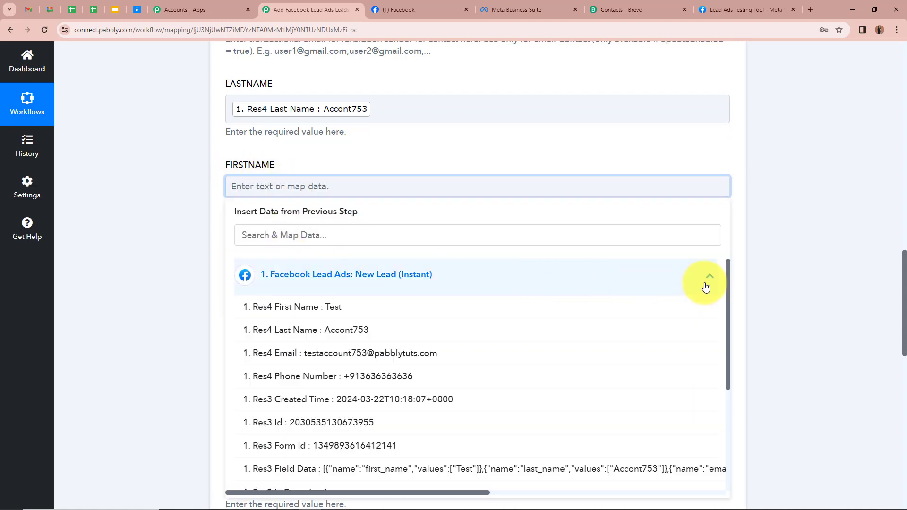
left_click(409, 306)
left_click(196, 212)
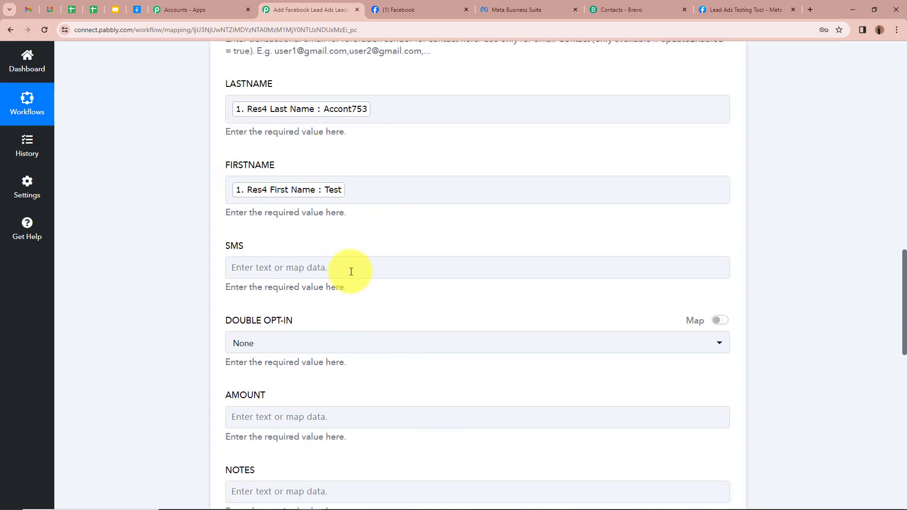
scroll(351, 272, "down", 8)
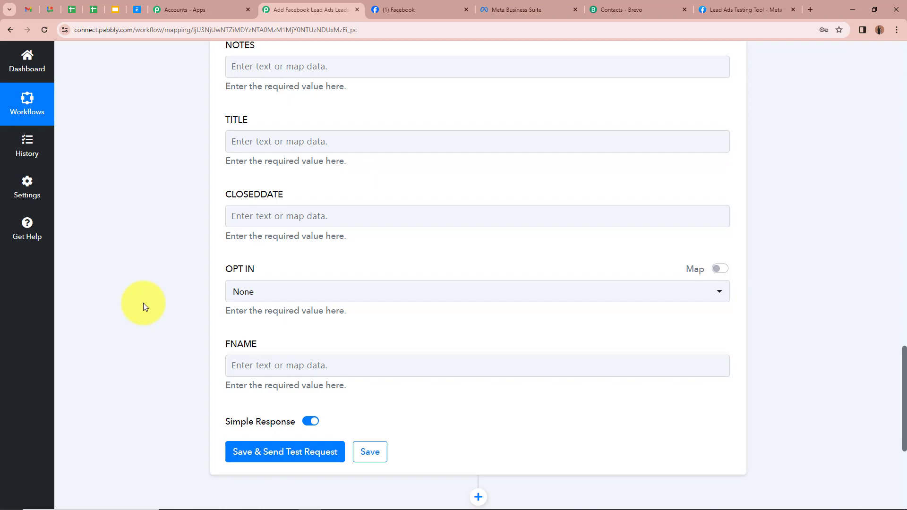
scroll(144, 302, "up", 9)
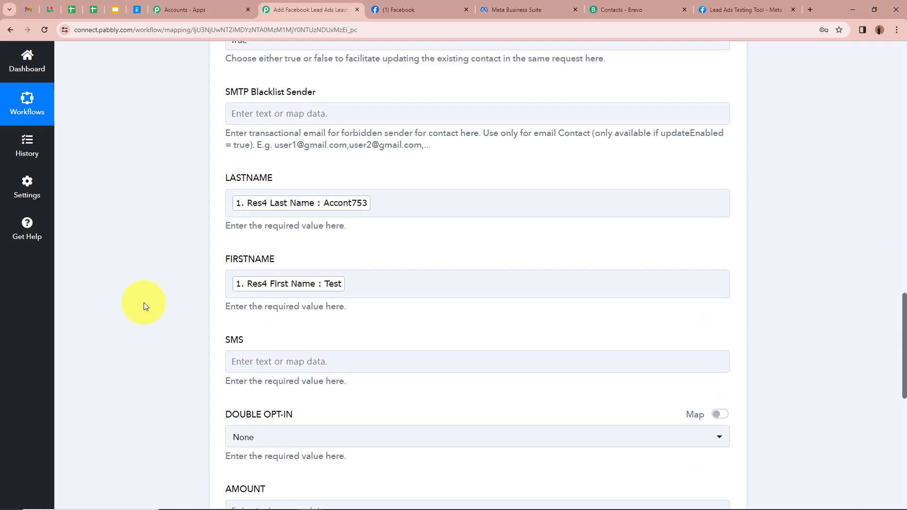
scroll(144, 302, "down", 11)
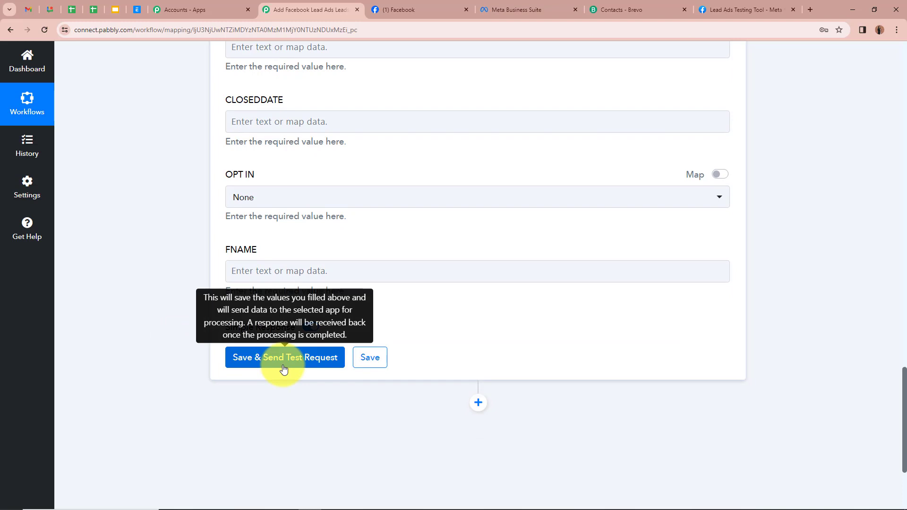
Step: Save the Brevo step with a test request returning Id 340, then view Brevo's contacts
left_click(284, 360)
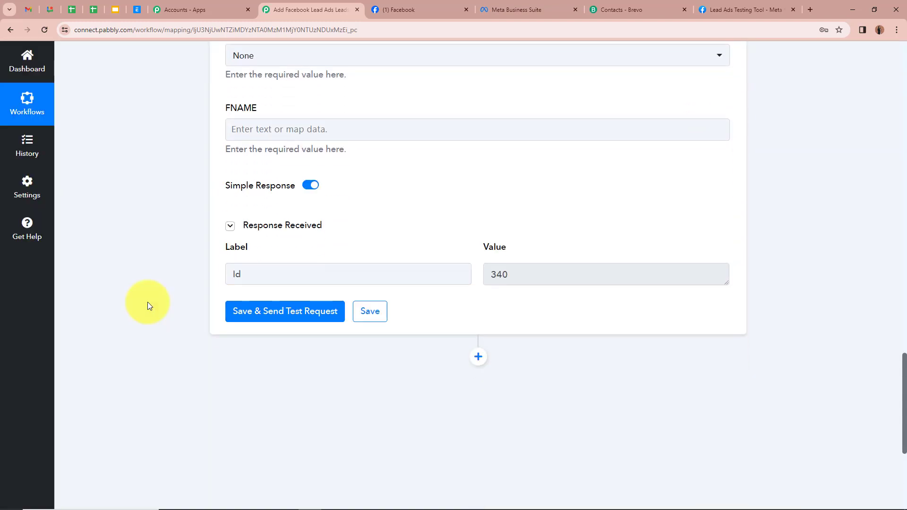
left_click(255, 270)
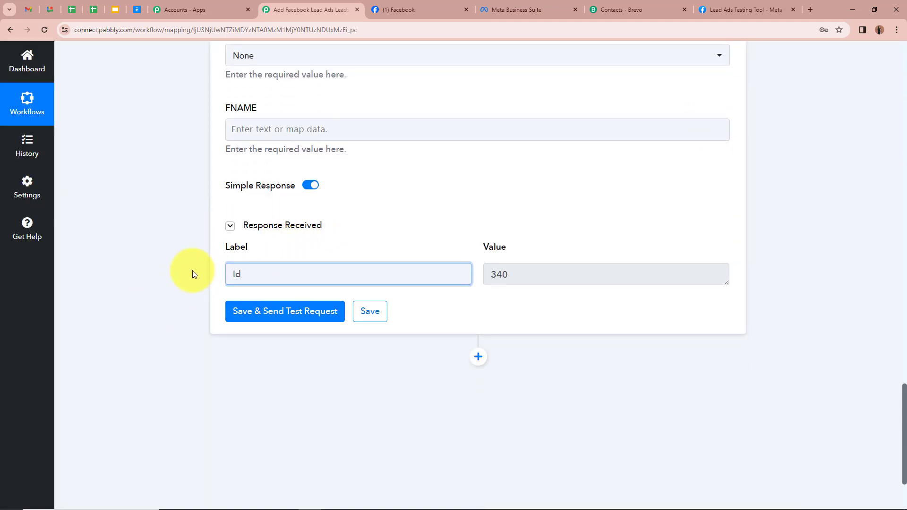
left_click(593, 376)
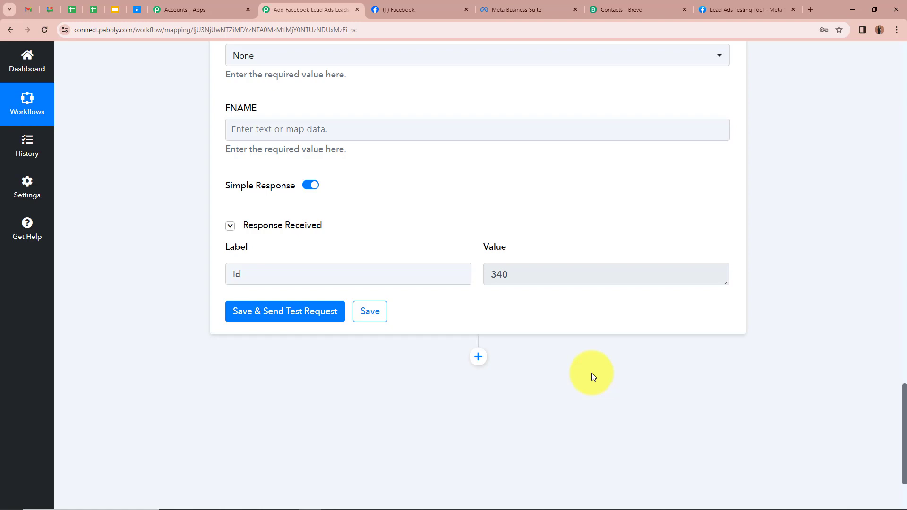
left_click(658, 8)
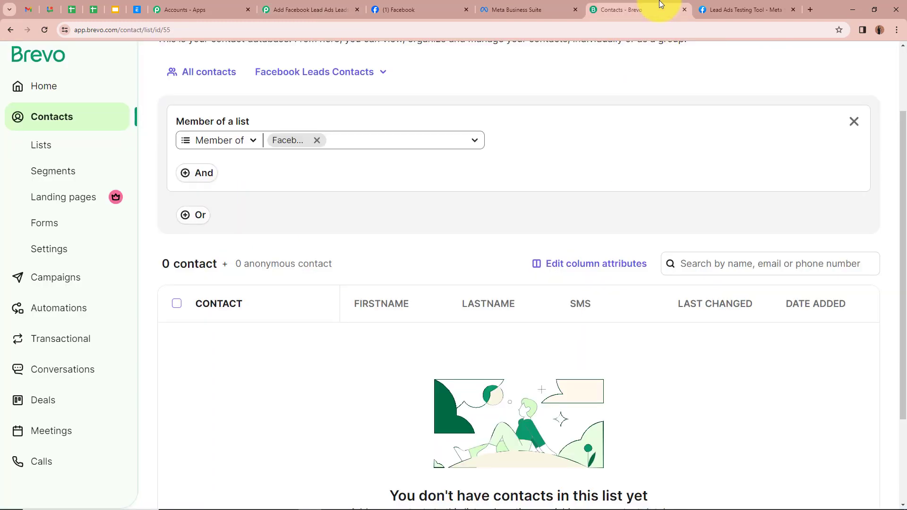
Step: Reload Brevo's contacts and check the new test contact's details, then return to the testing tool
left_click(44, 30)
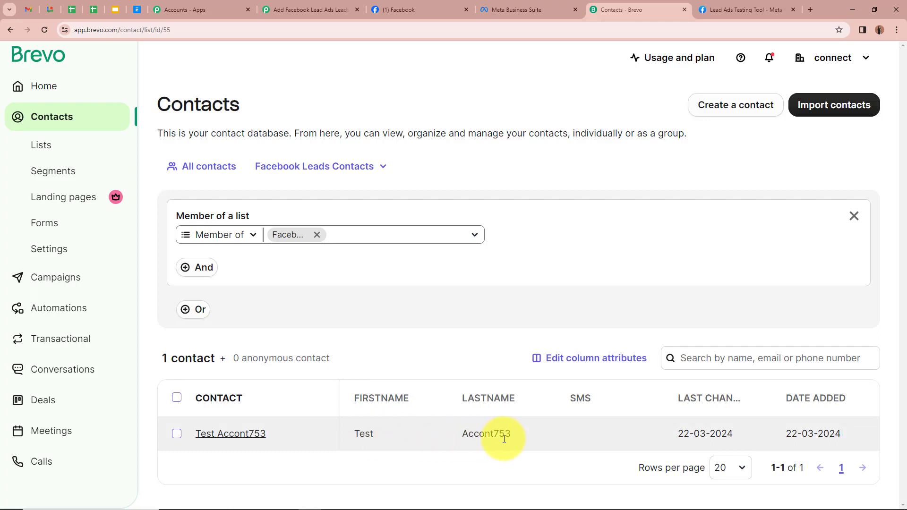
left_click(227, 439)
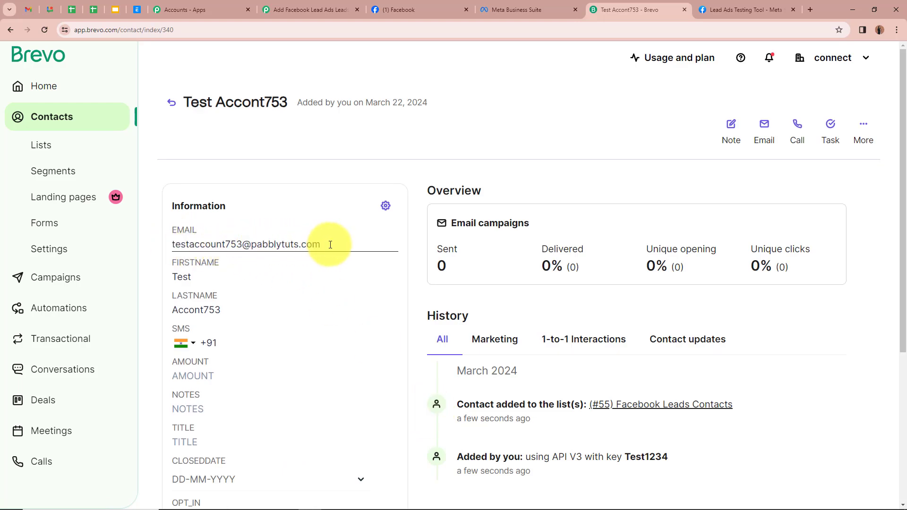
key("alt+Left")
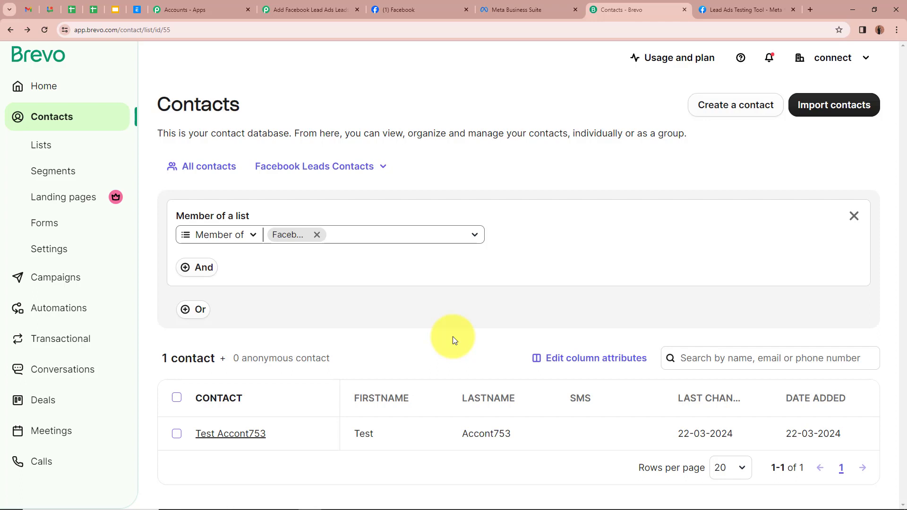
left_click(784, 9)
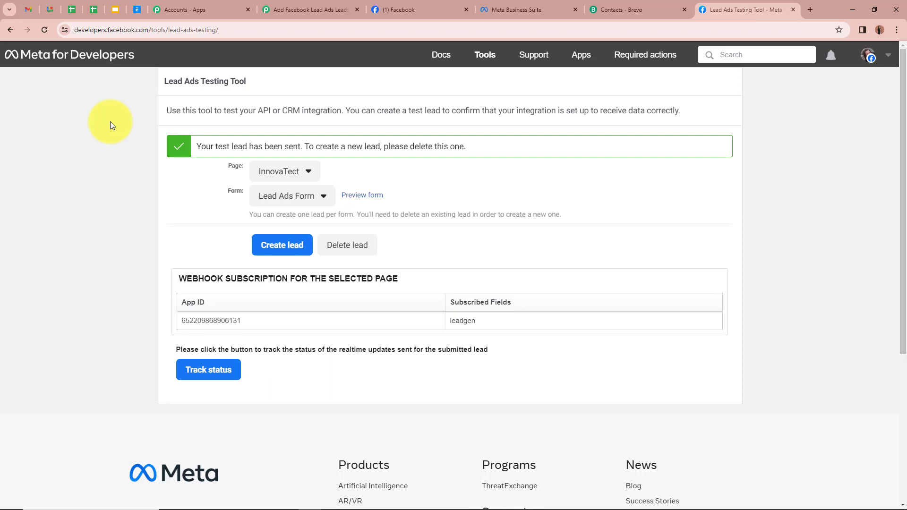
Step: Delete the existing test lead and reload the Lead Ads Testing Tool
left_click(341, 245)
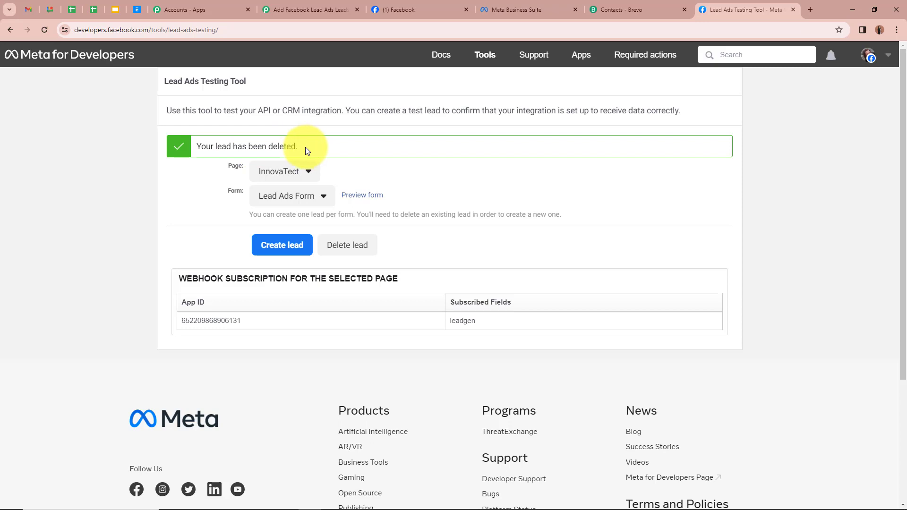
left_click_drag(305, 146, 111, 150)
left_click(64, 171)
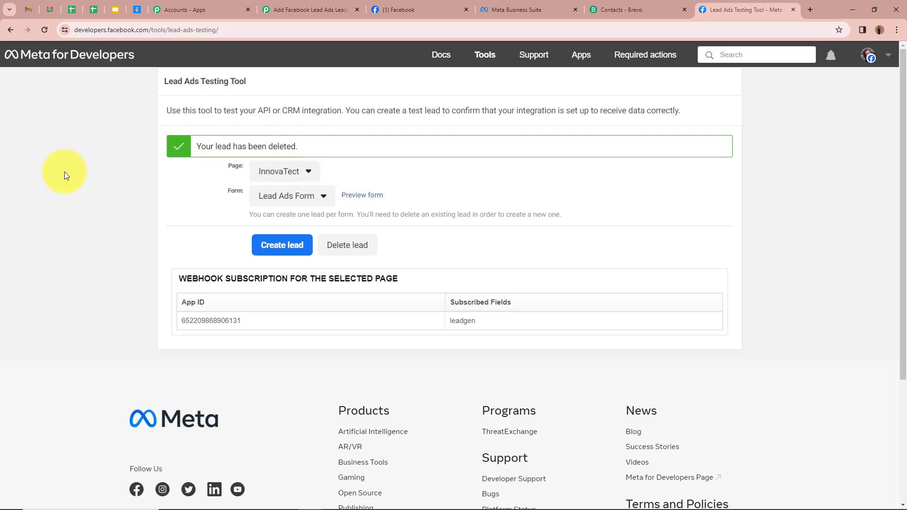
left_click(41, 33)
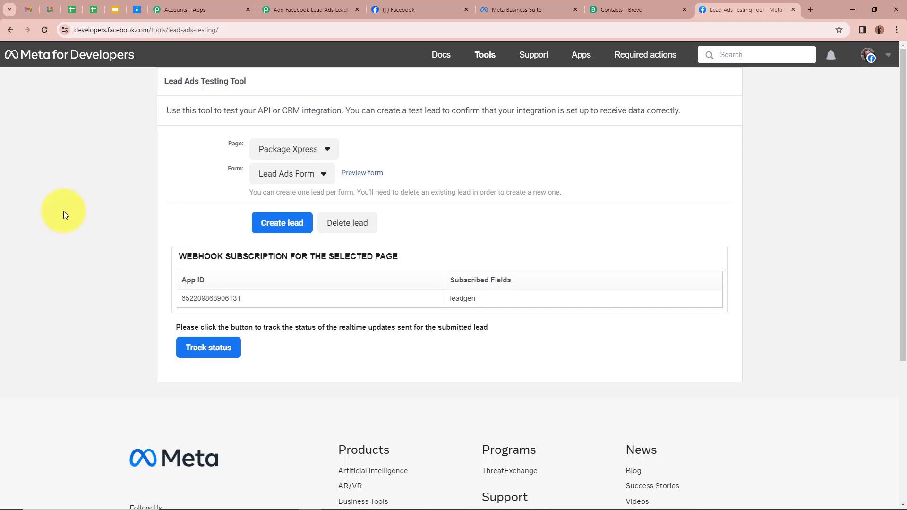
Step: Submit a new test lead through the InnovaTect page's Lead Ads Form
left_click(179, 152)
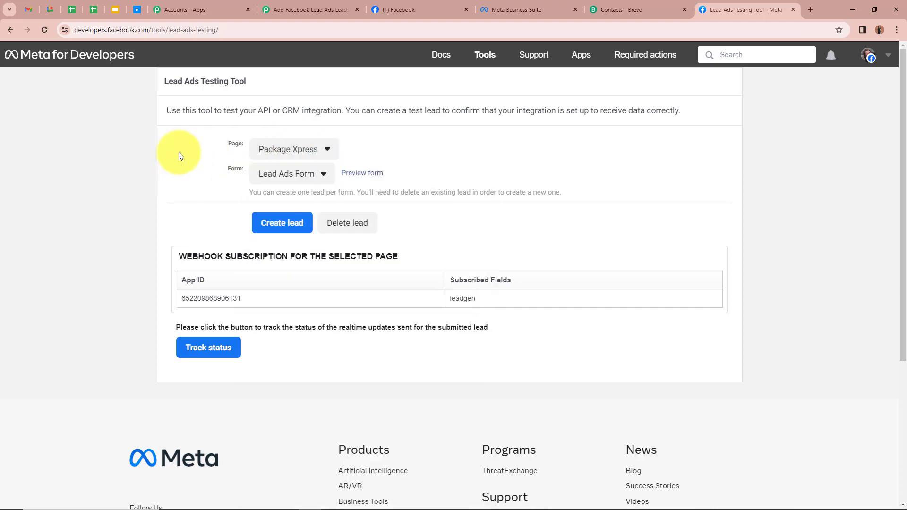
left_click(314, 150)
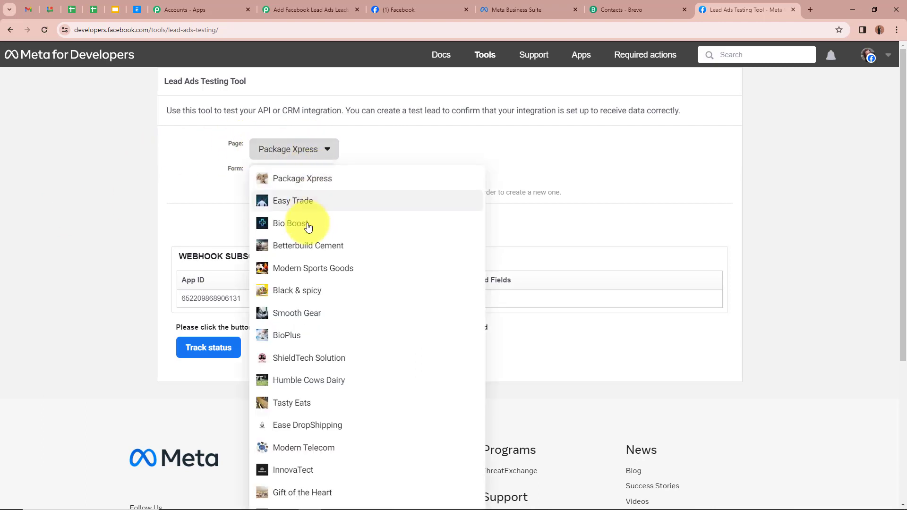
left_click(307, 470)
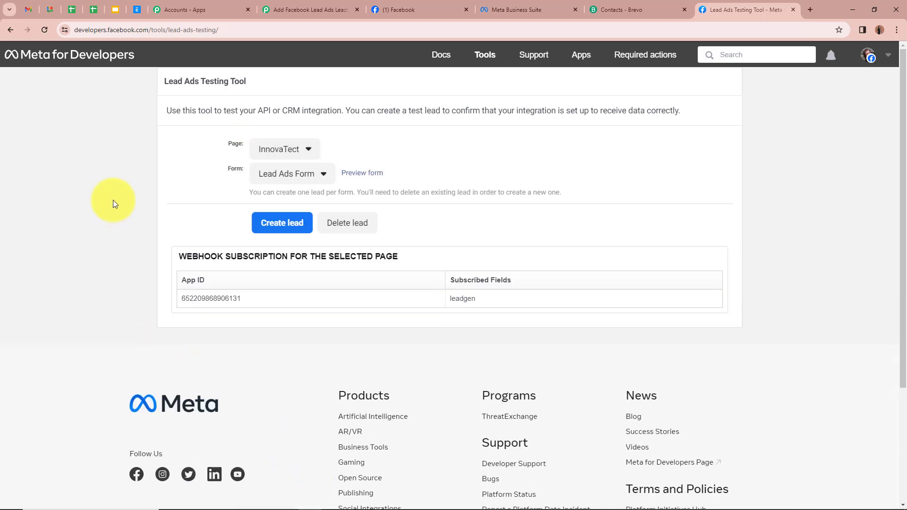
left_click(294, 175)
left_click(293, 195)
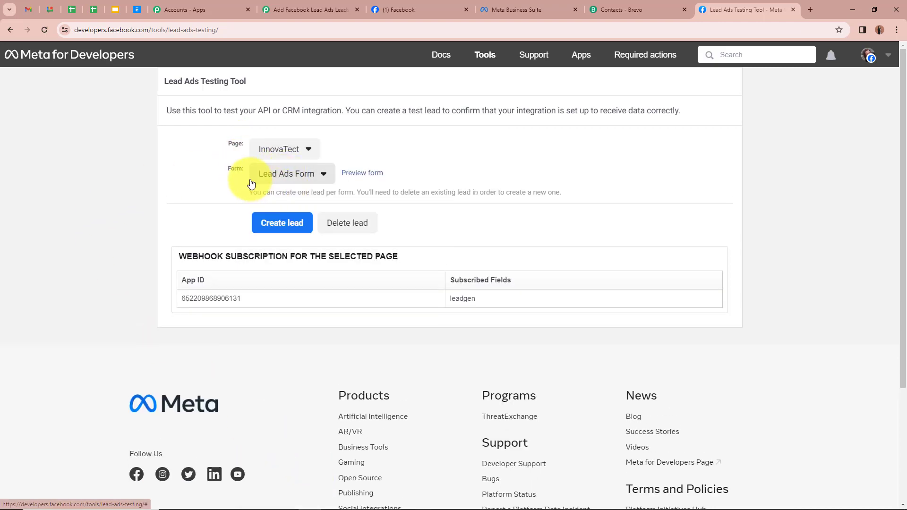
left_click(359, 173)
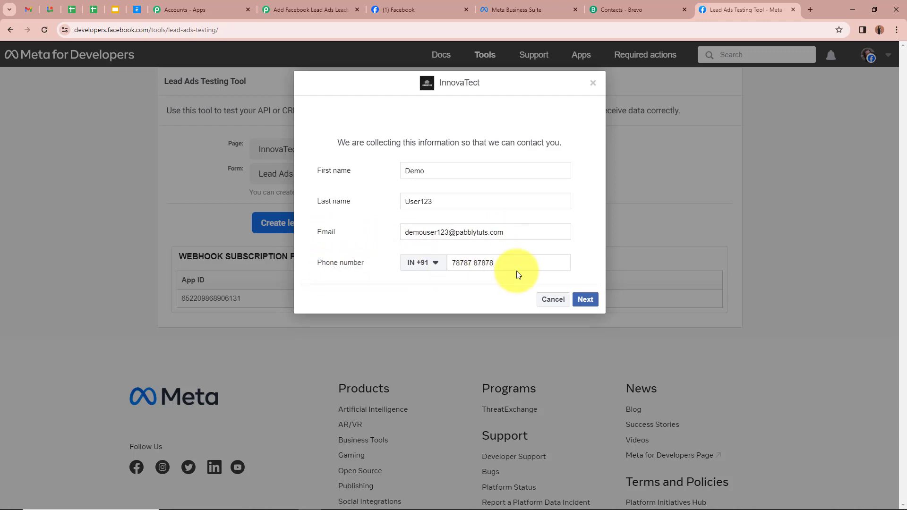
left_click(589, 300)
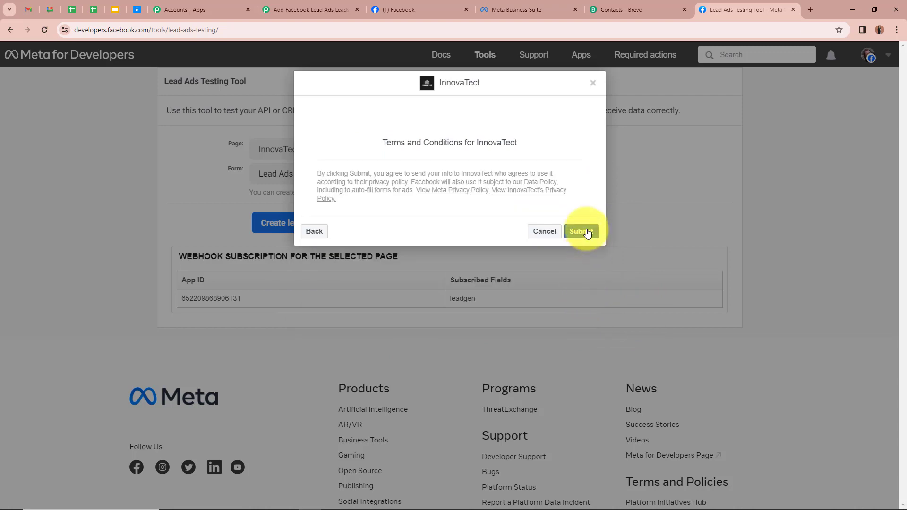
left_click(587, 232)
left_click(593, 83)
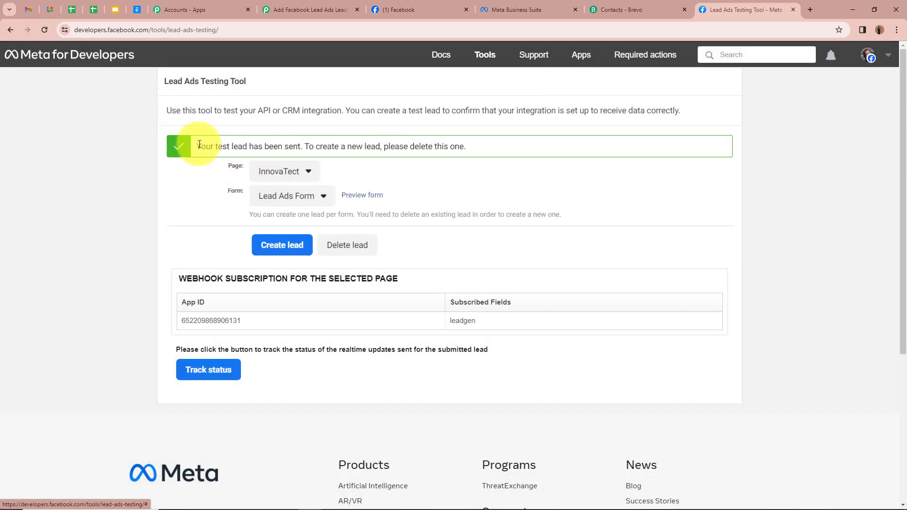
left_click_drag(199, 143, 298, 148)
left_click(97, 222)
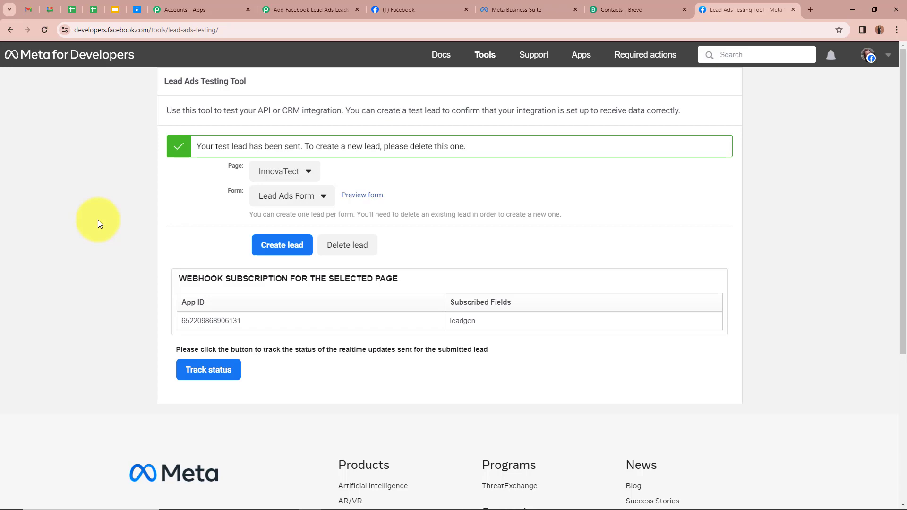
Step: Reload Brevo's Facebook Leads Contacts, check the new lead among 2 contacts, then return to Pabbly
left_click(651, 10)
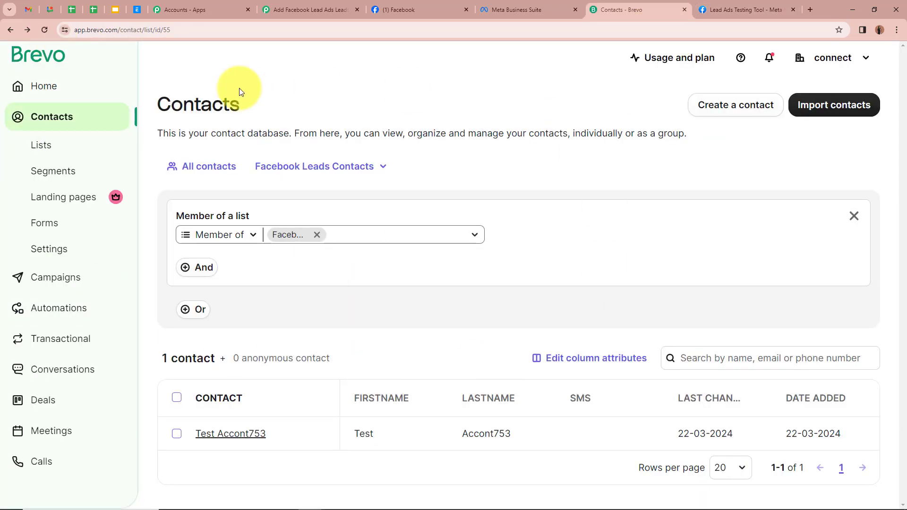
left_click(45, 30)
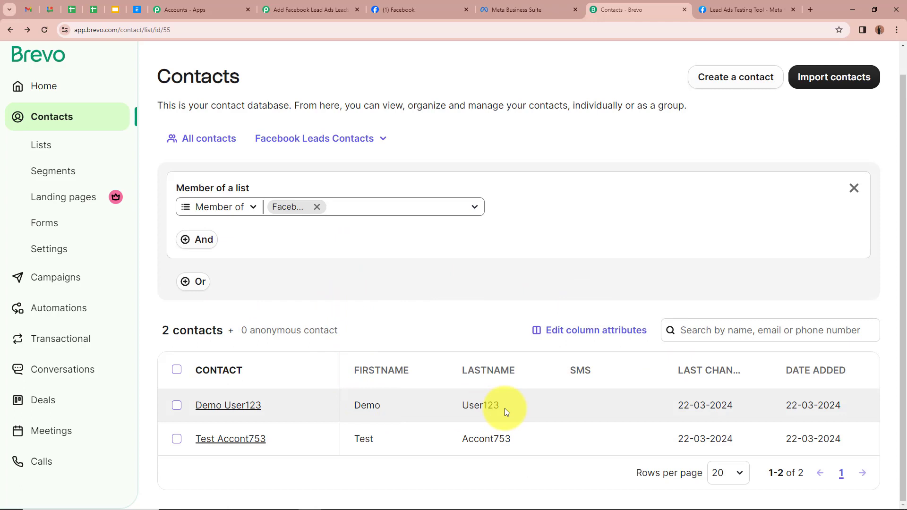
left_click(235, 407)
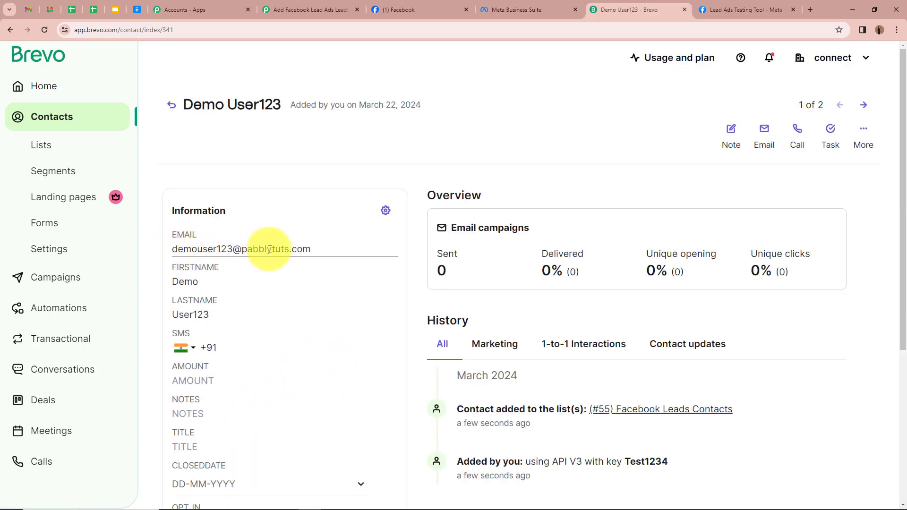
scroll(318, 249, "down", 4)
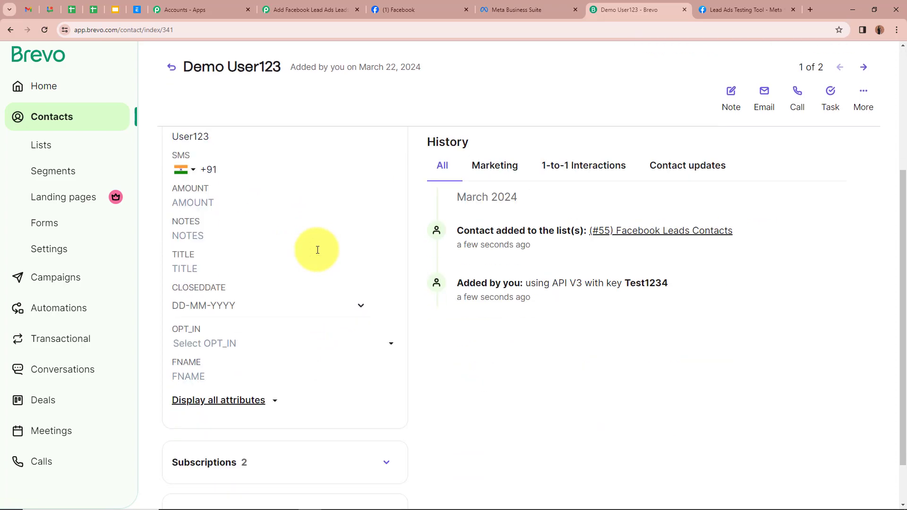
scroll(316, 249, "up", 3)
left_click(10, 30)
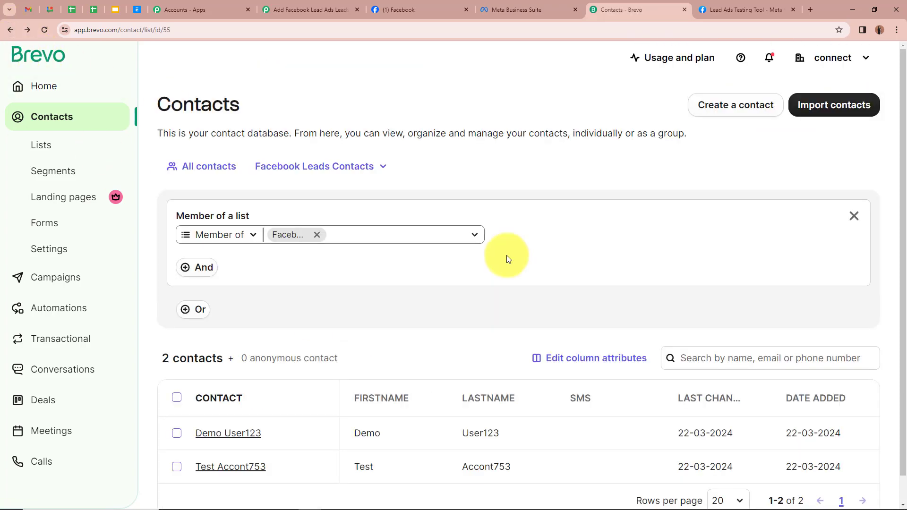
left_click(320, 6)
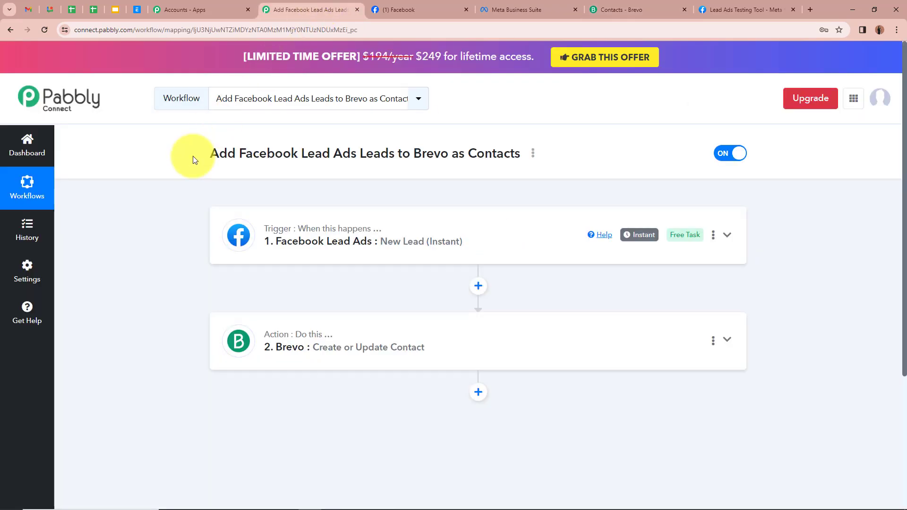